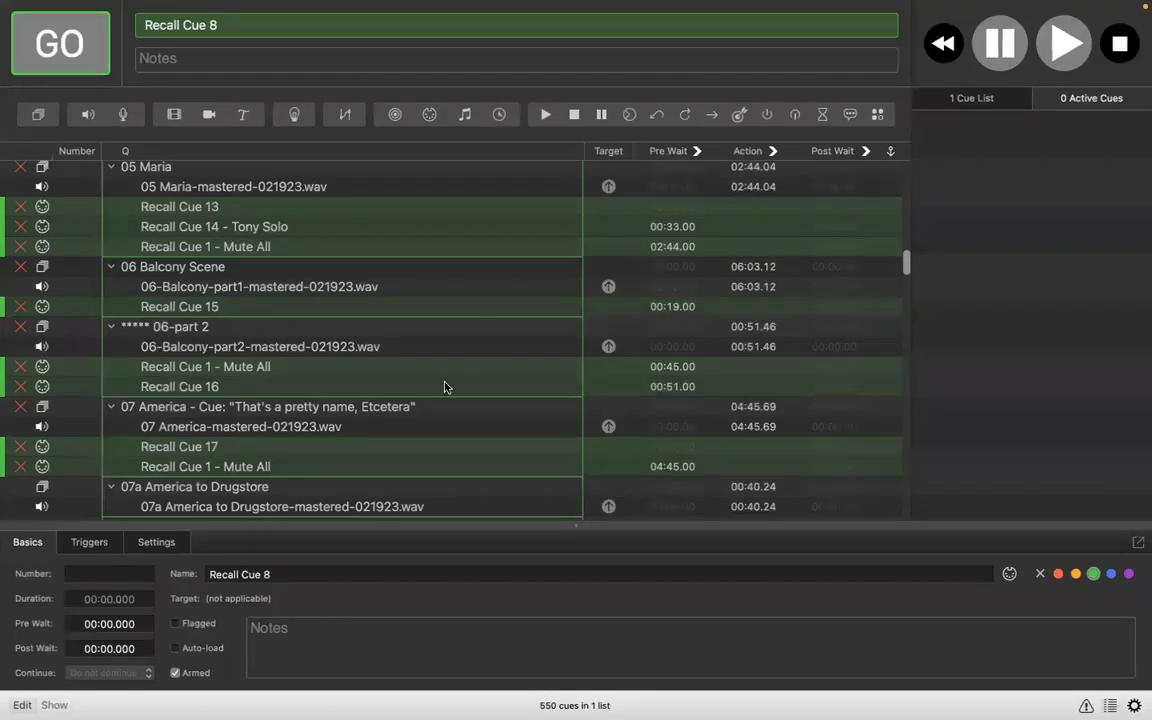
# Look through the cue list from 05 Maria past the Act 2 marker to the 13-13c "Killer, killler, killer...!" group
pyautogui.scroll(-1, 446, 387)
pyautogui.scroll(-8, 446, 387)
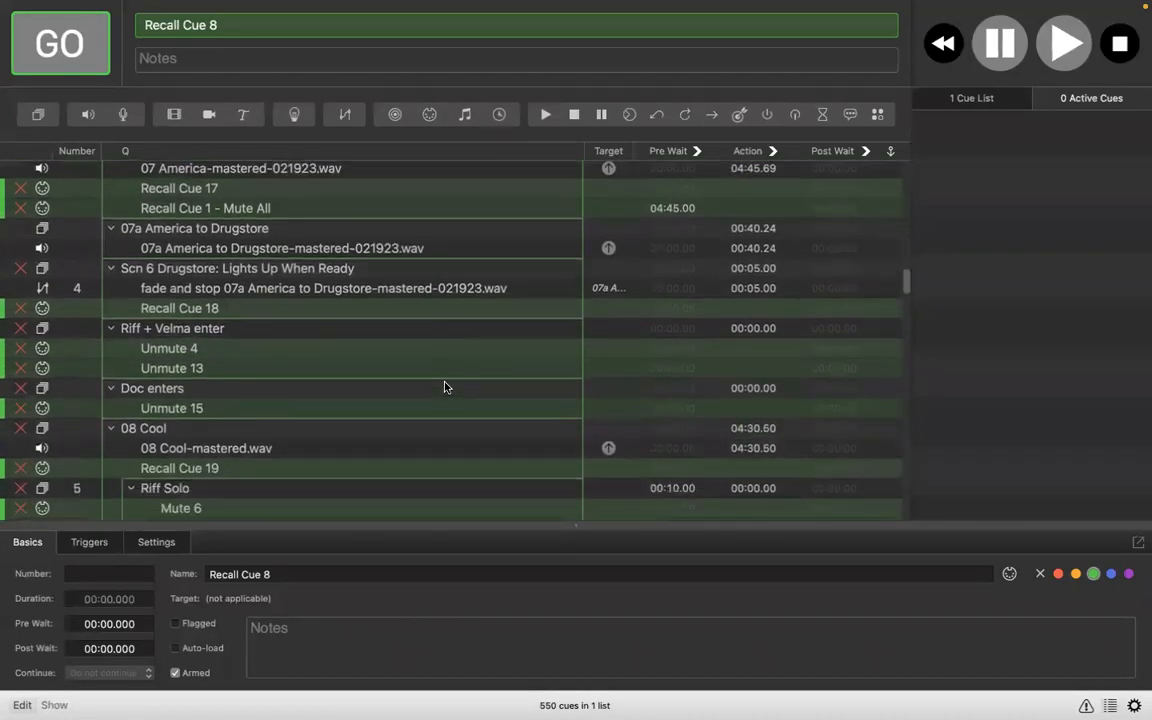
pyautogui.scroll(-8, 446, 387)
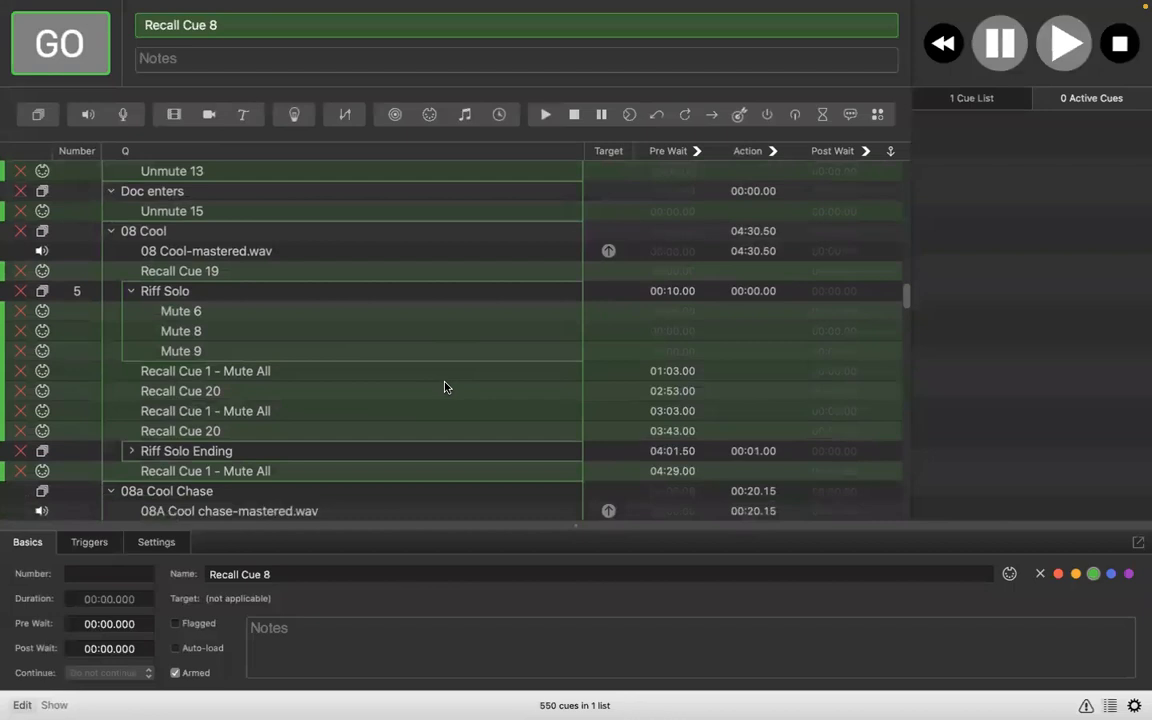
pyautogui.scroll(-8, 446, 387)
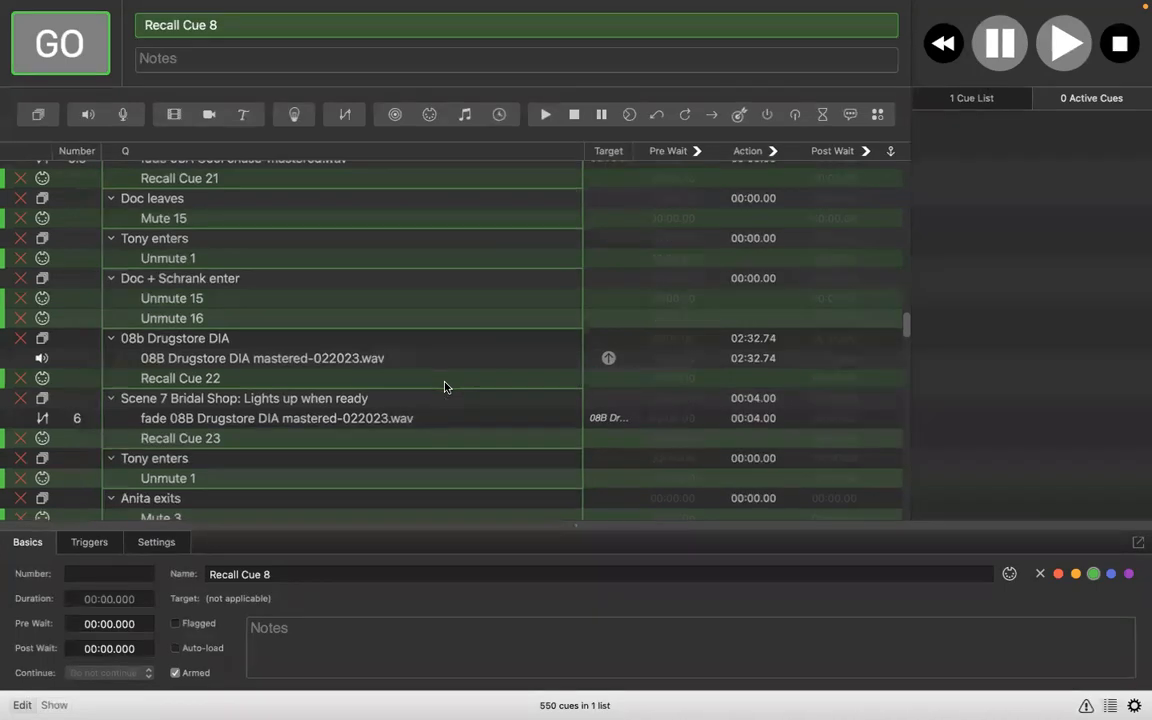
pyautogui.scroll(-8, 445, 387)
pyautogui.scroll(-3, 445, 387)
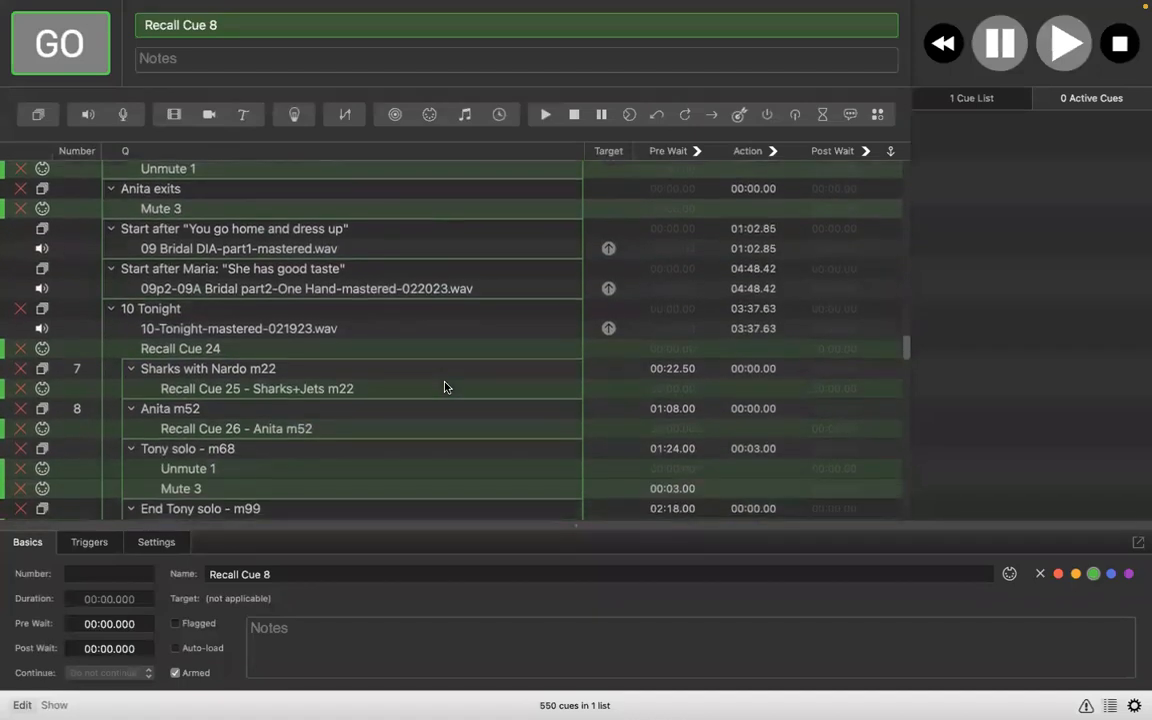
pyautogui.scroll(-10, 445, 387)
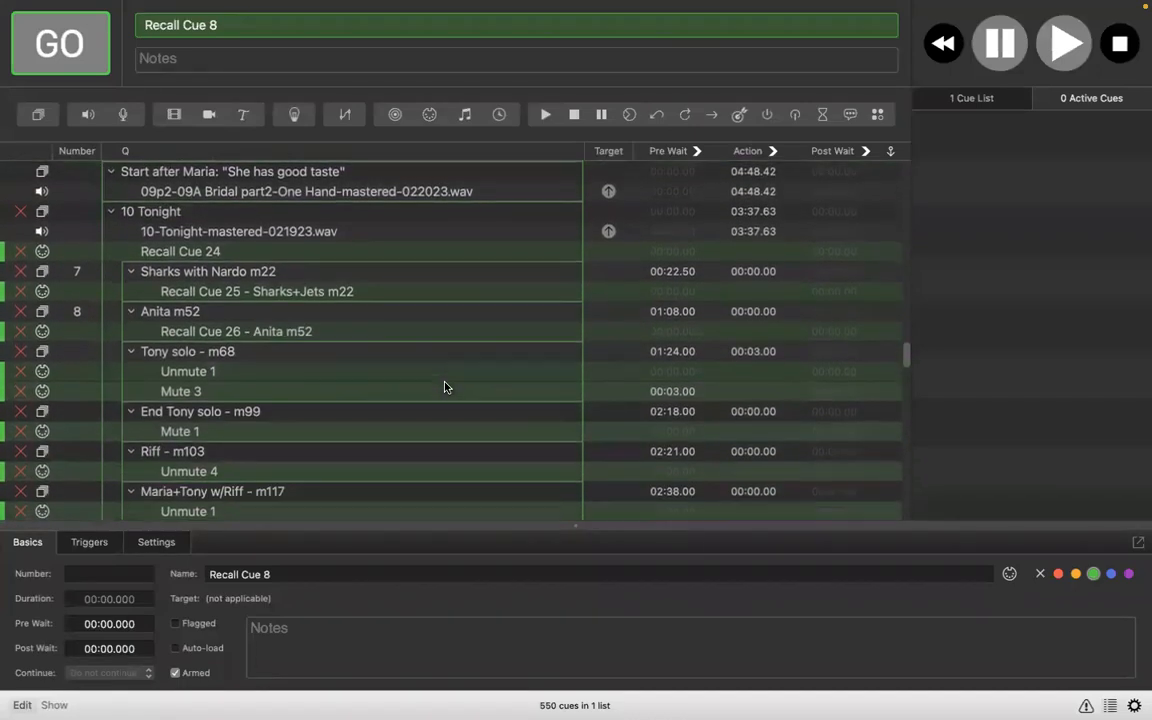
pyautogui.scroll(-6, 445, 387)
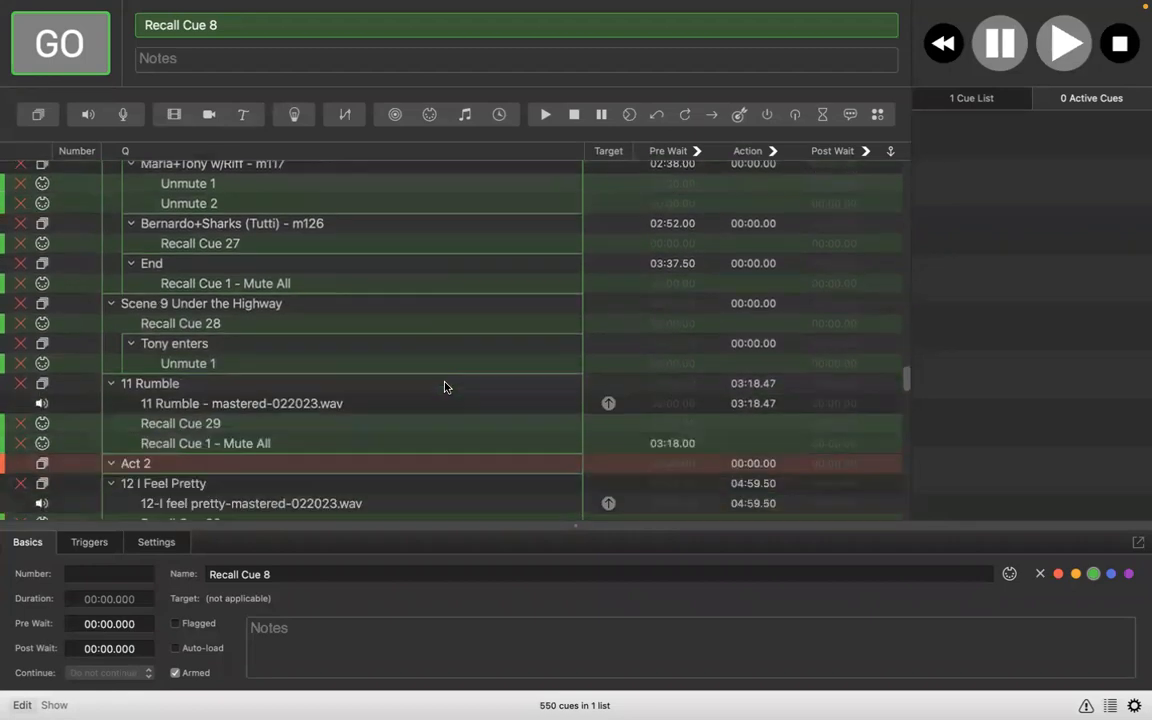
pyautogui.scroll(15, 445, 387)
pyautogui.scroll(-2, 445, 387)
pyautogui.scroll(-20, 445, 387)
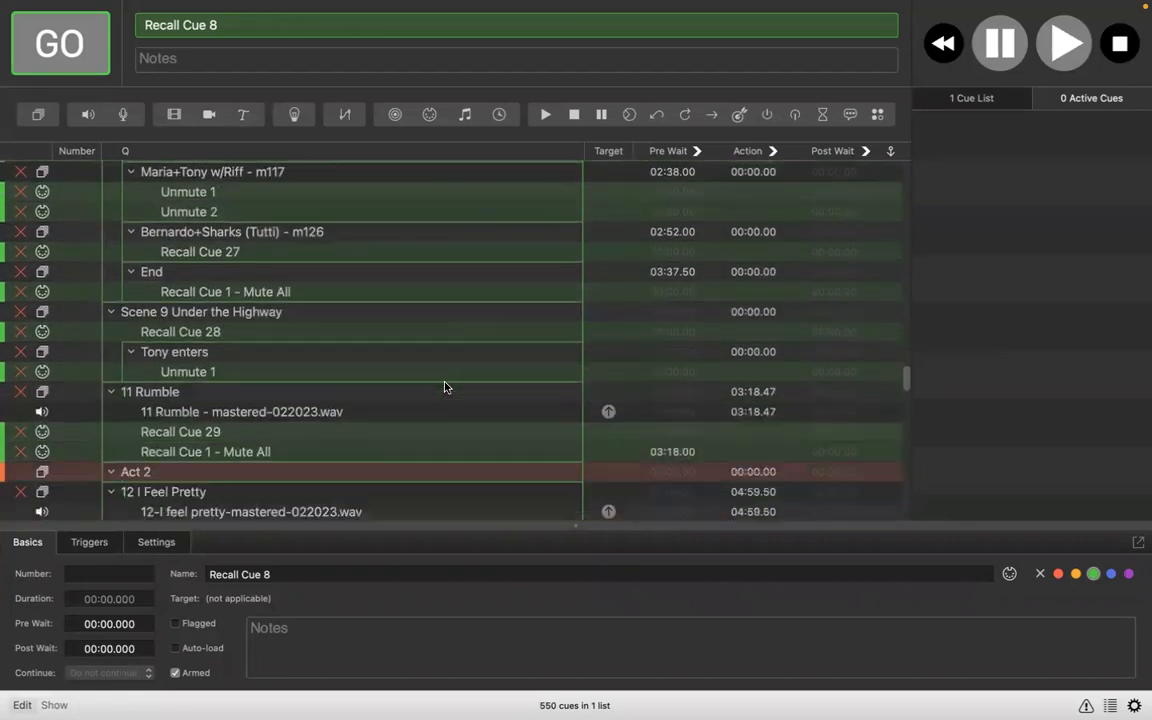
pyautogui.scroll(-1, 445, 387)
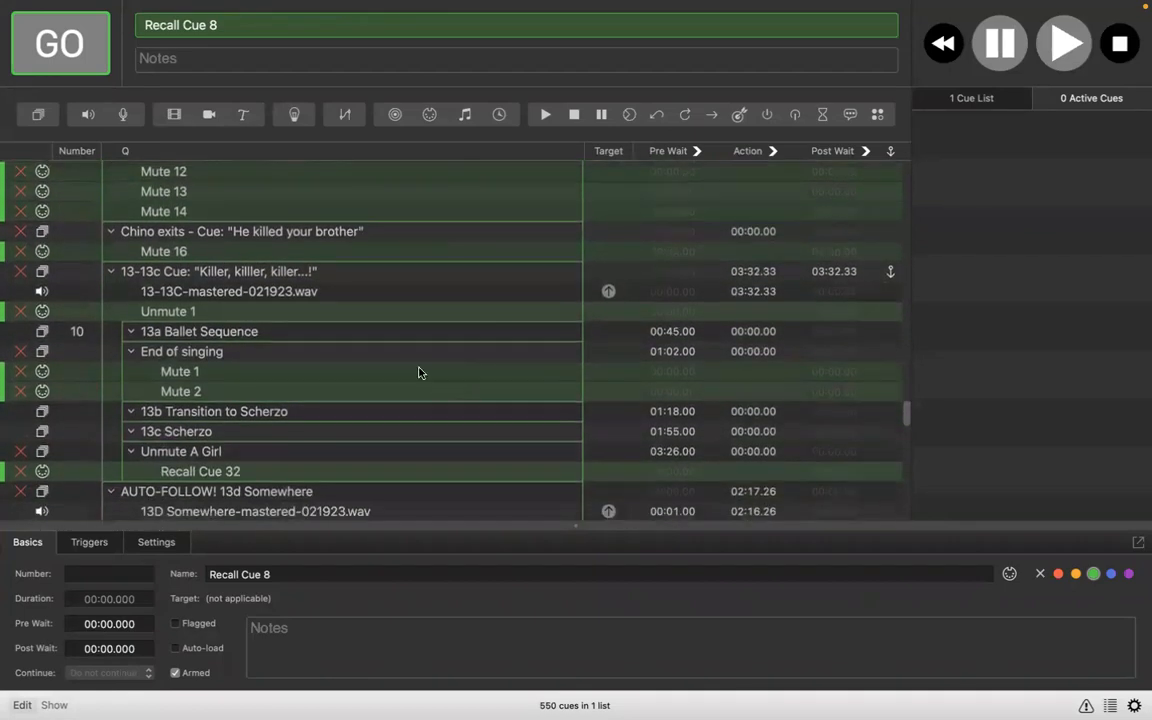
# Inspect the 13-13c group cue and show the waveform and time settings of its audio cue 13-13C-mastered-021923.wav
pyautogui.click(249, 272)
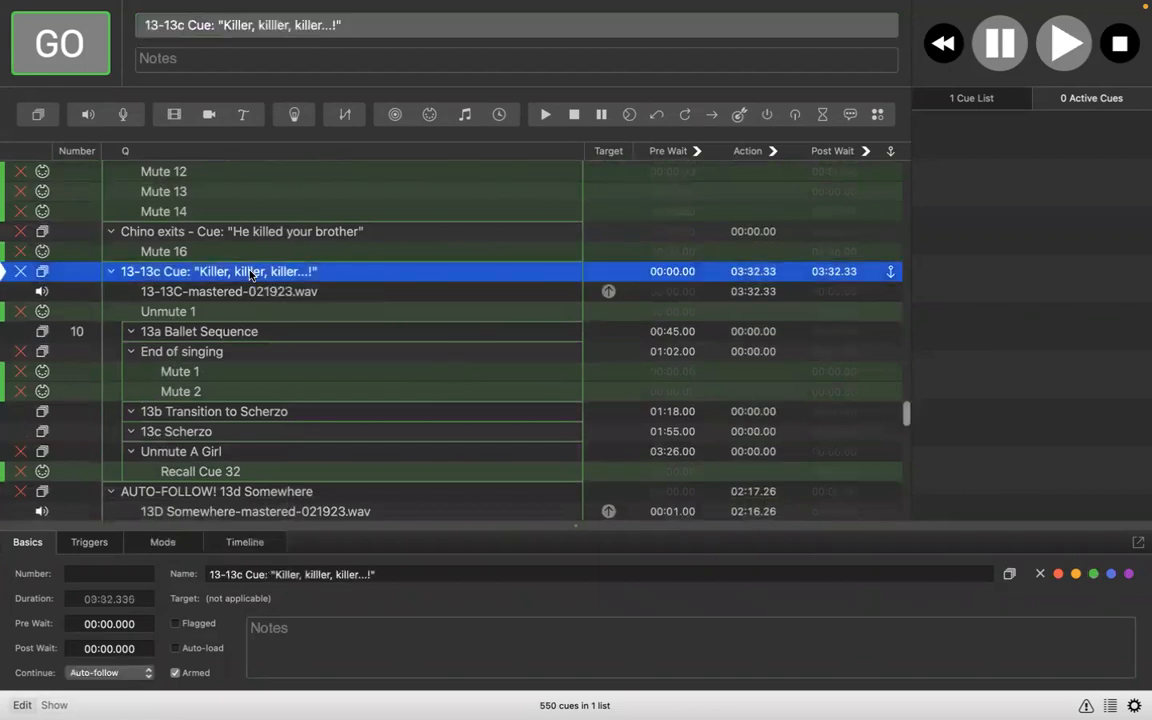
pyautogui.click(180, 292)
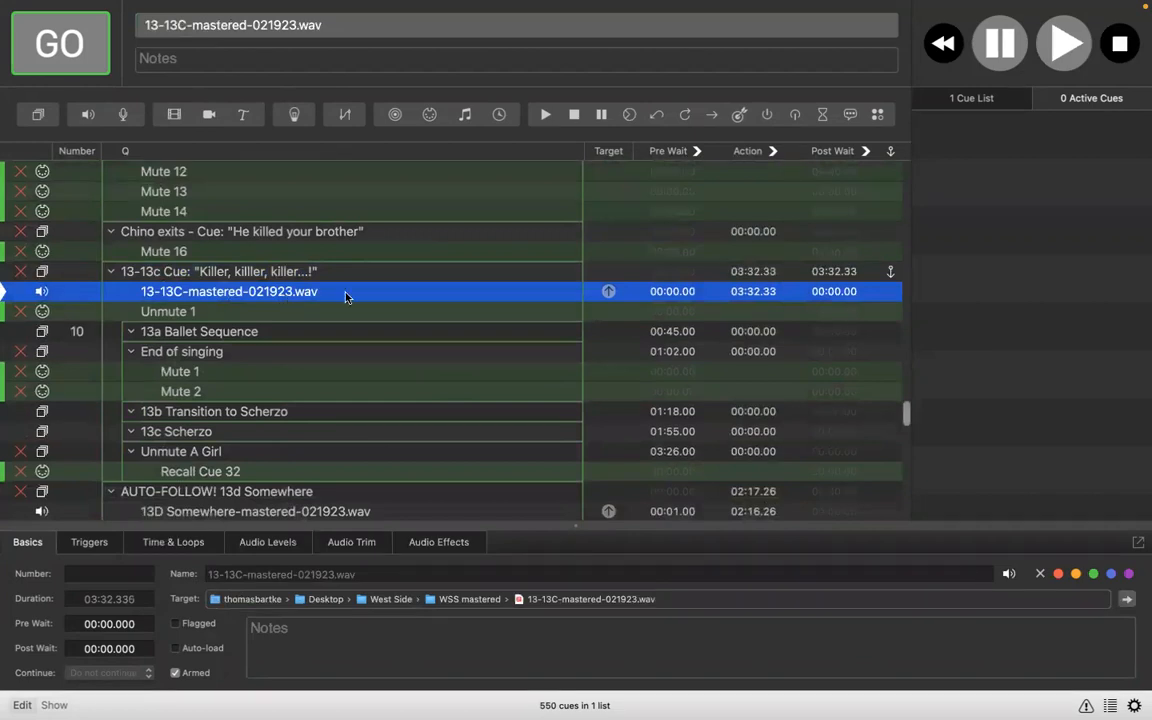
pyautogui.click(174, 543)
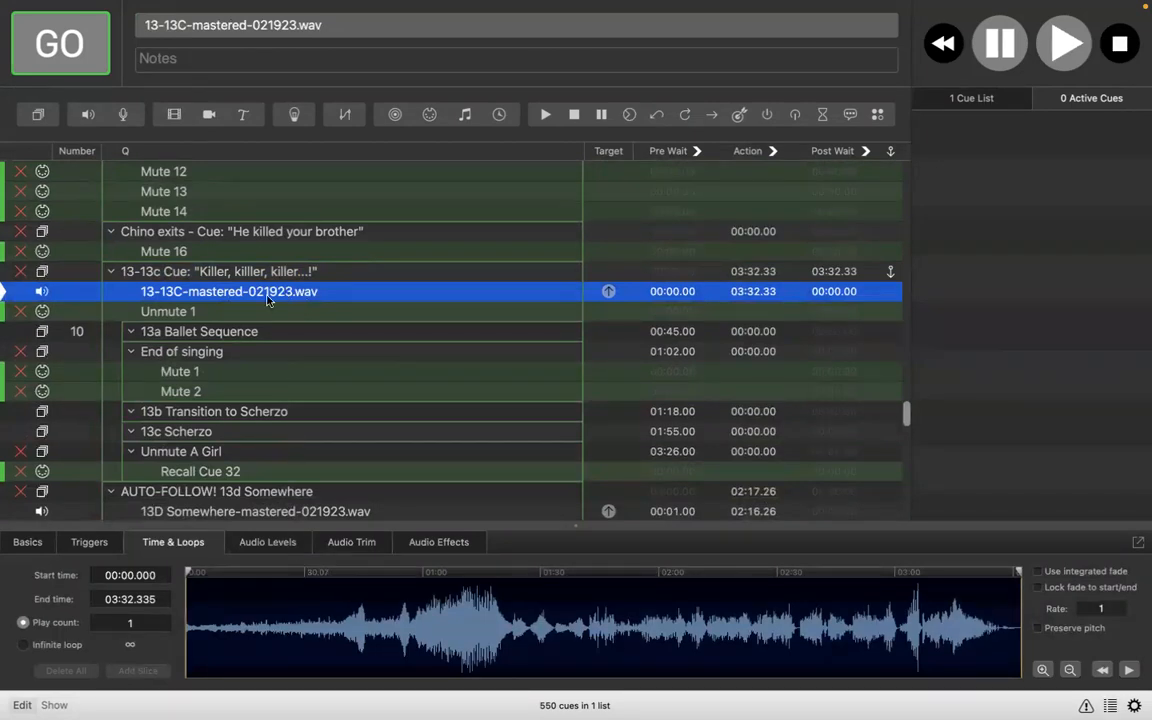
# Review the nested cues 13a Ballet Sequence, 13b Transition to Scherzo and 13c Scherzo inside the 13-13c group
pyautogui.scroll(-4, 283, 368)
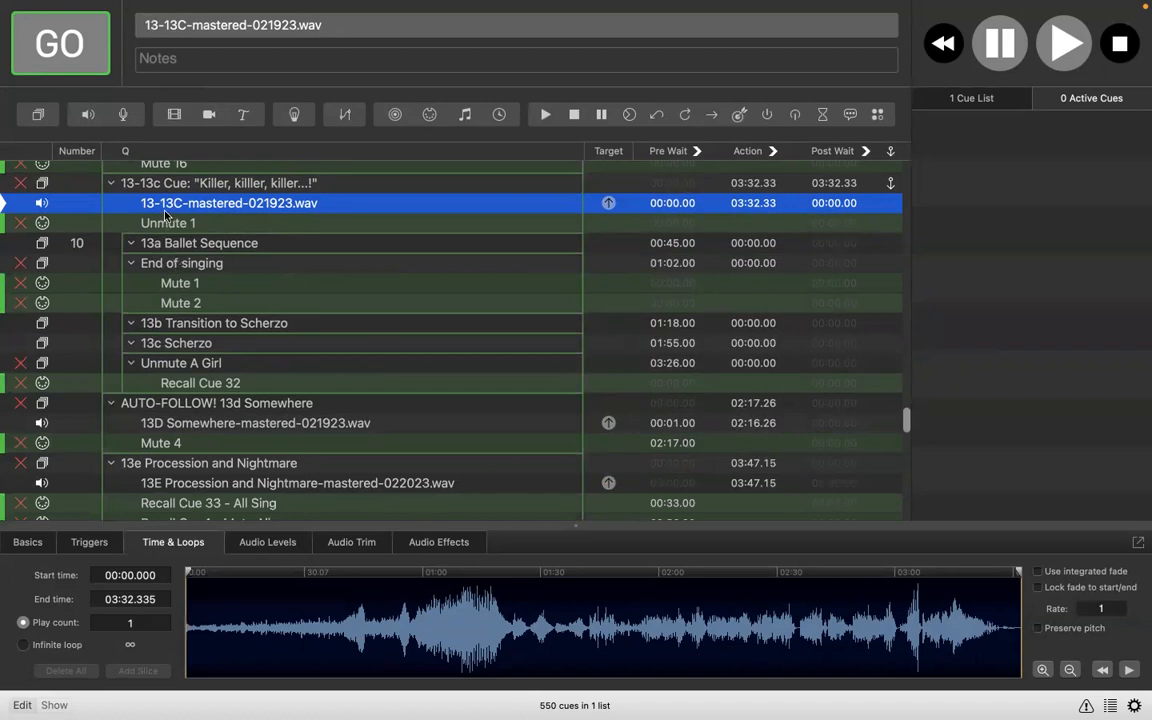
pyautogui.click(203, 247)
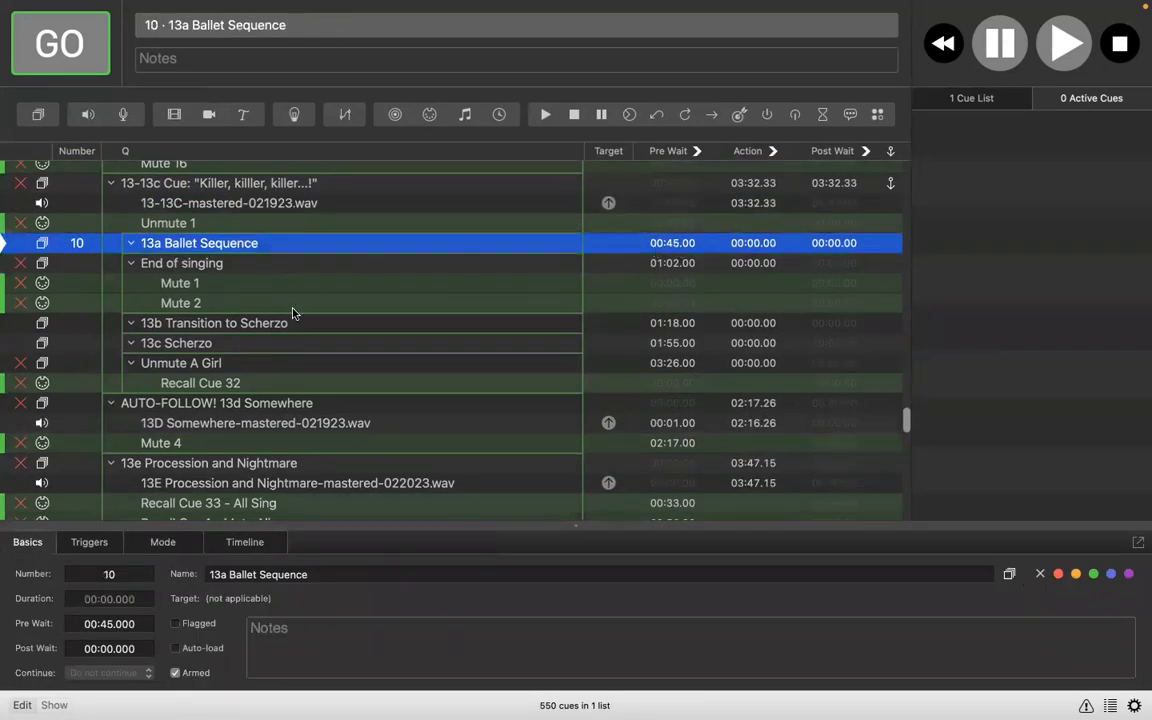
pyautogui.click(263, 329)
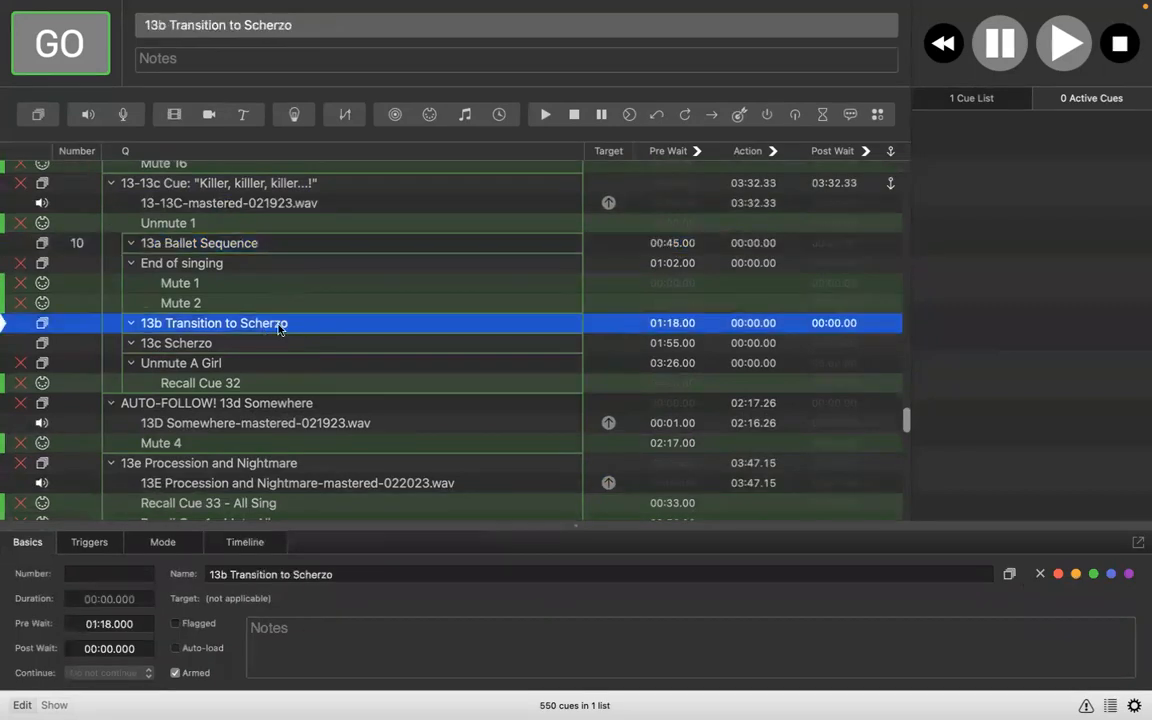
pyautogui.click(172, 346)
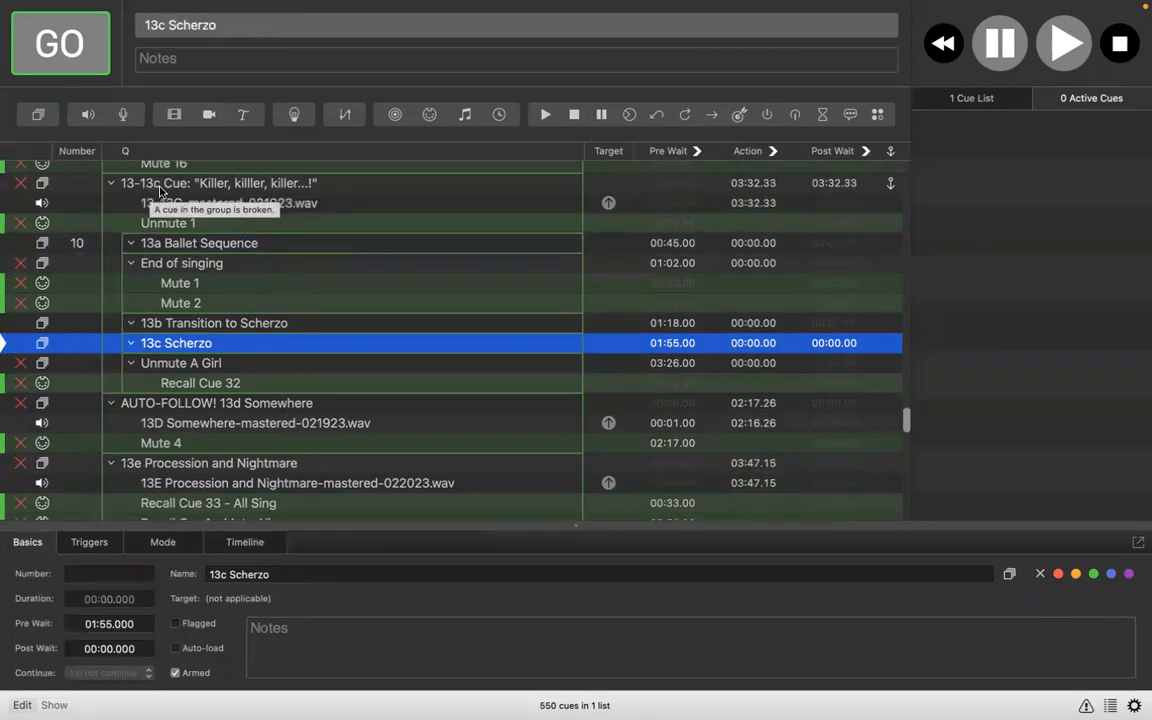
# Preview the ending of the 13-13C-mastered-021923.wav audio cue from about 03:22
pyautogui.click(236, 205)
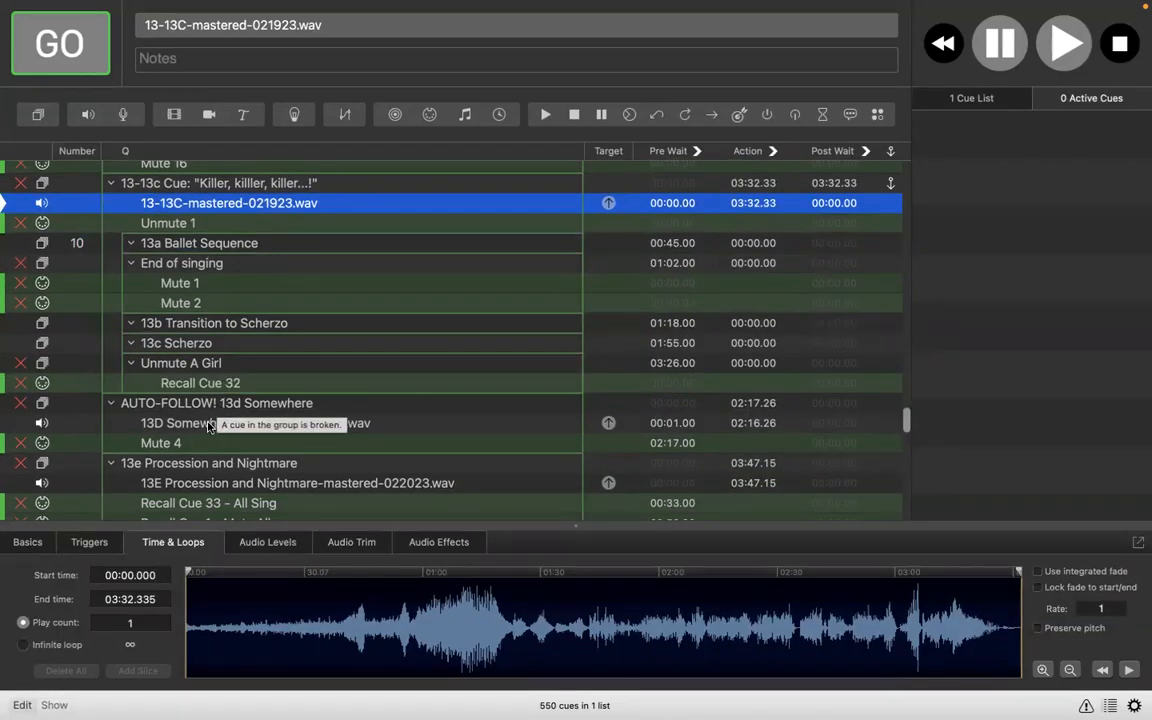
pyautogui.scroll(-3, 207, 480)
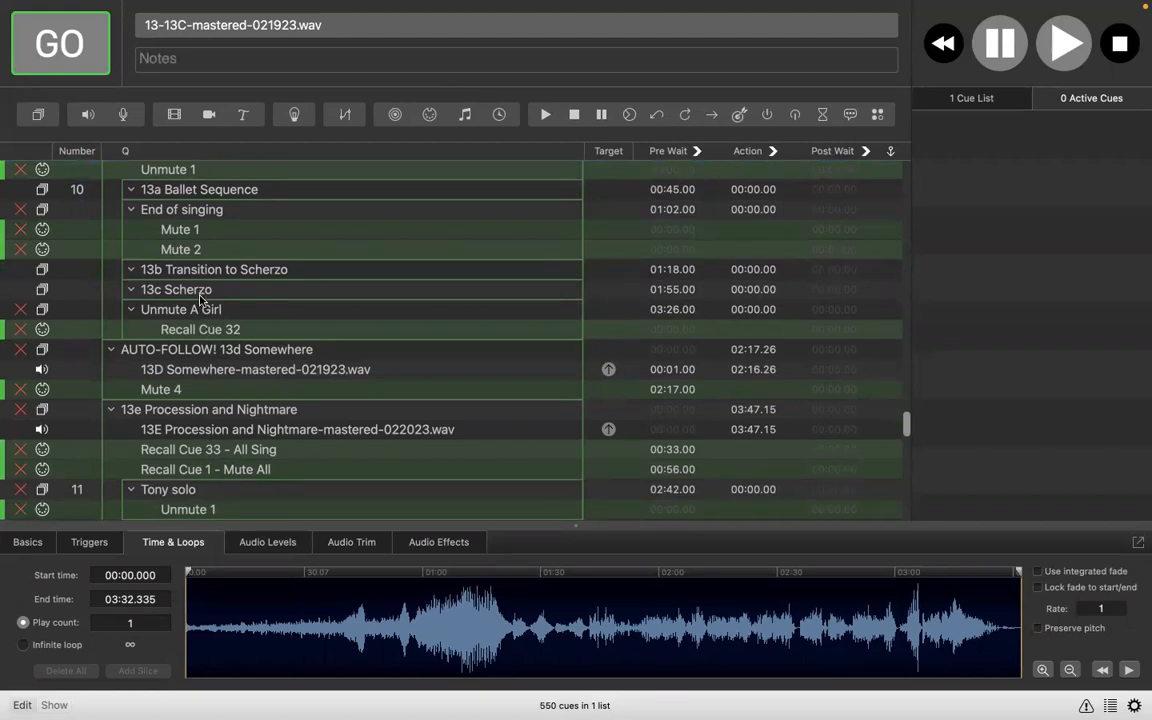
pyautogui.scroll(4, 214, 219)
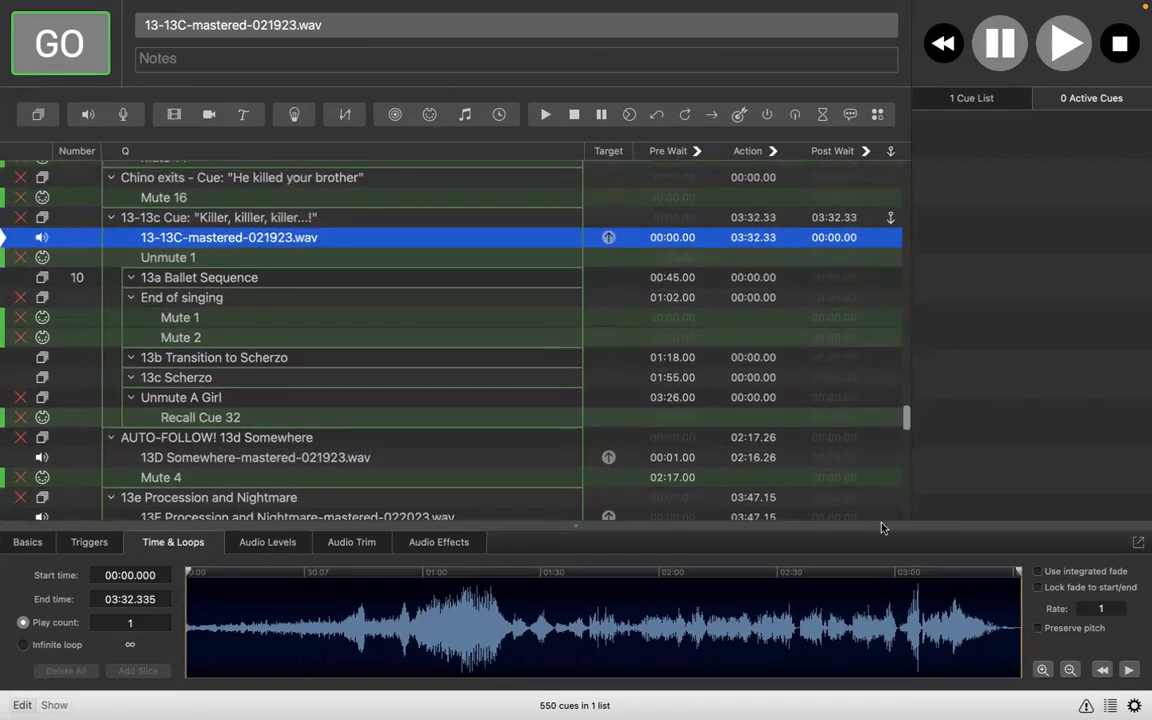
pyautogui.click(981, 642)
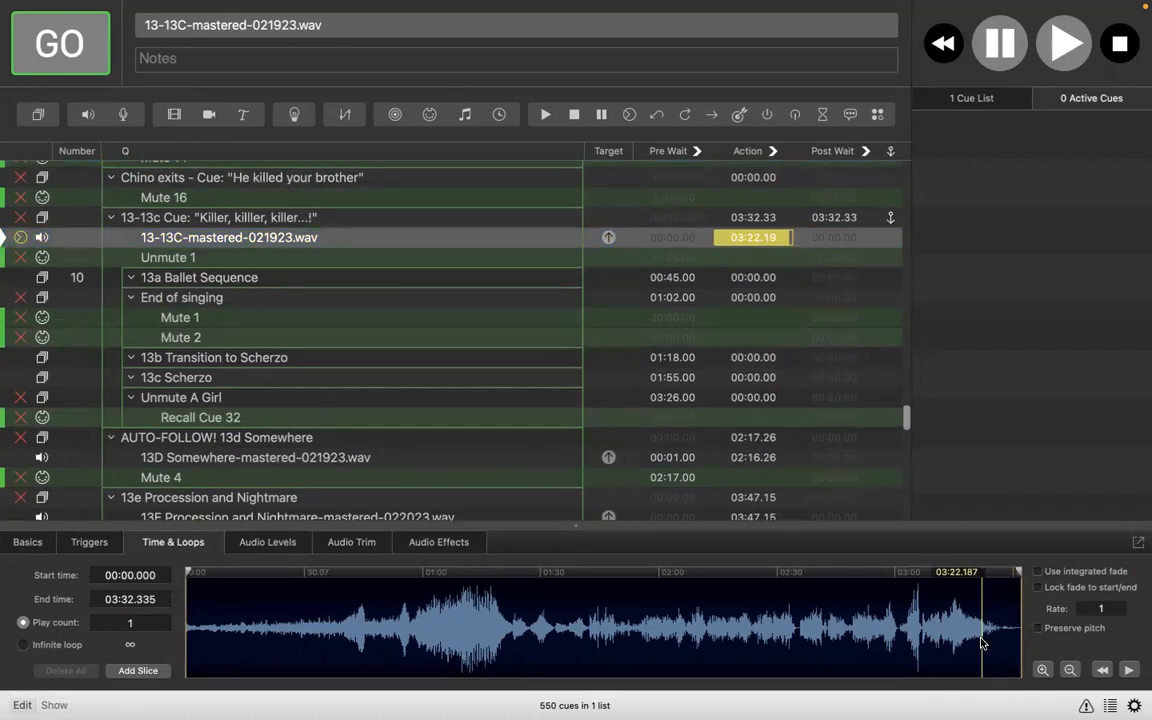
pyautogui.click(1128, 671)
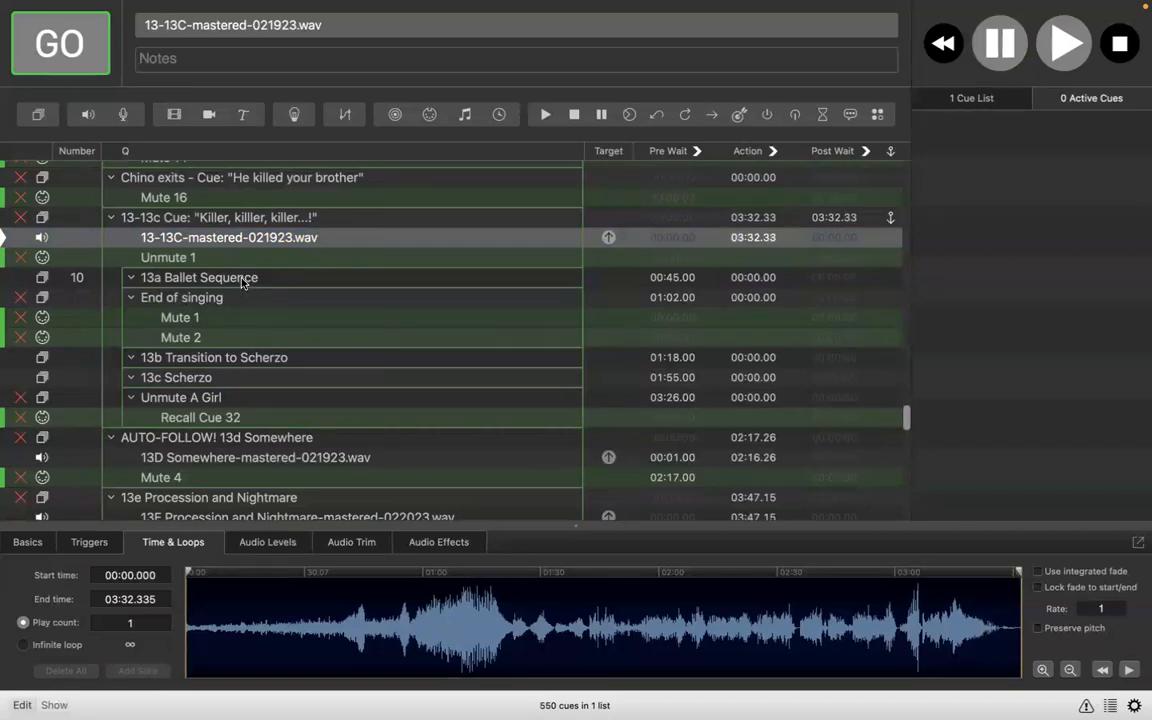
# View the waveform of 13D Somewhere-mastered-021923.wav, and play the ending of the 13-13C audio again from about 03:22
pyautogui.click(232, 460)
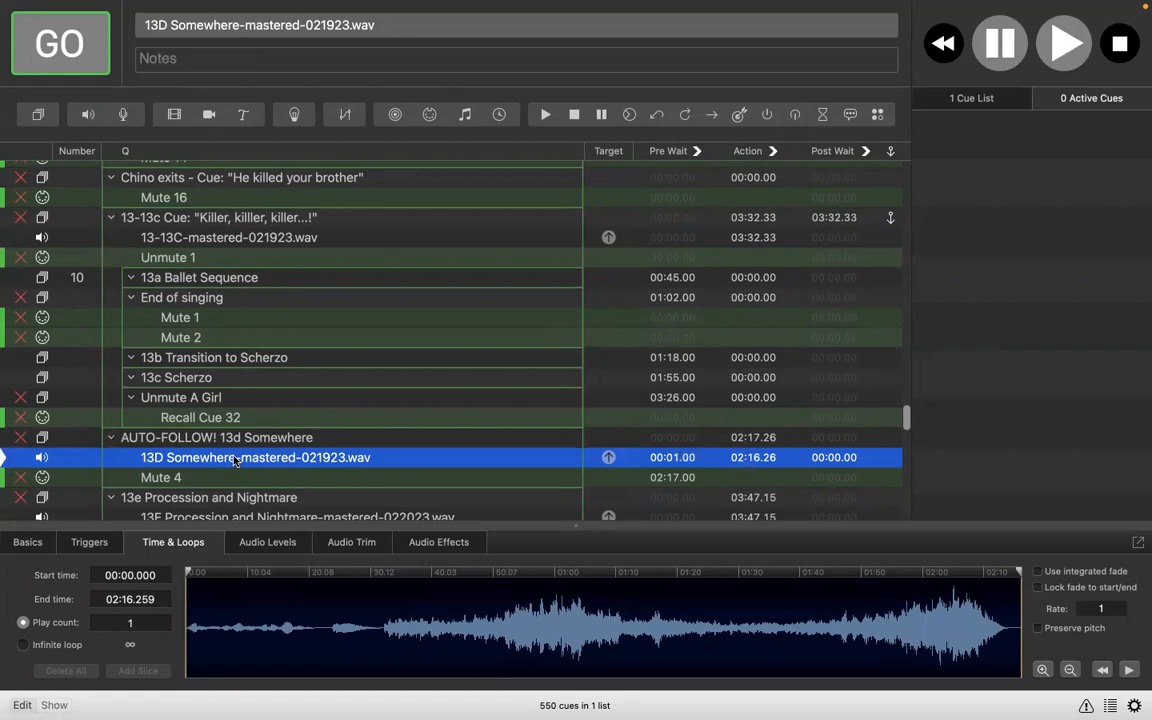
pyautogui.click(259, 239)
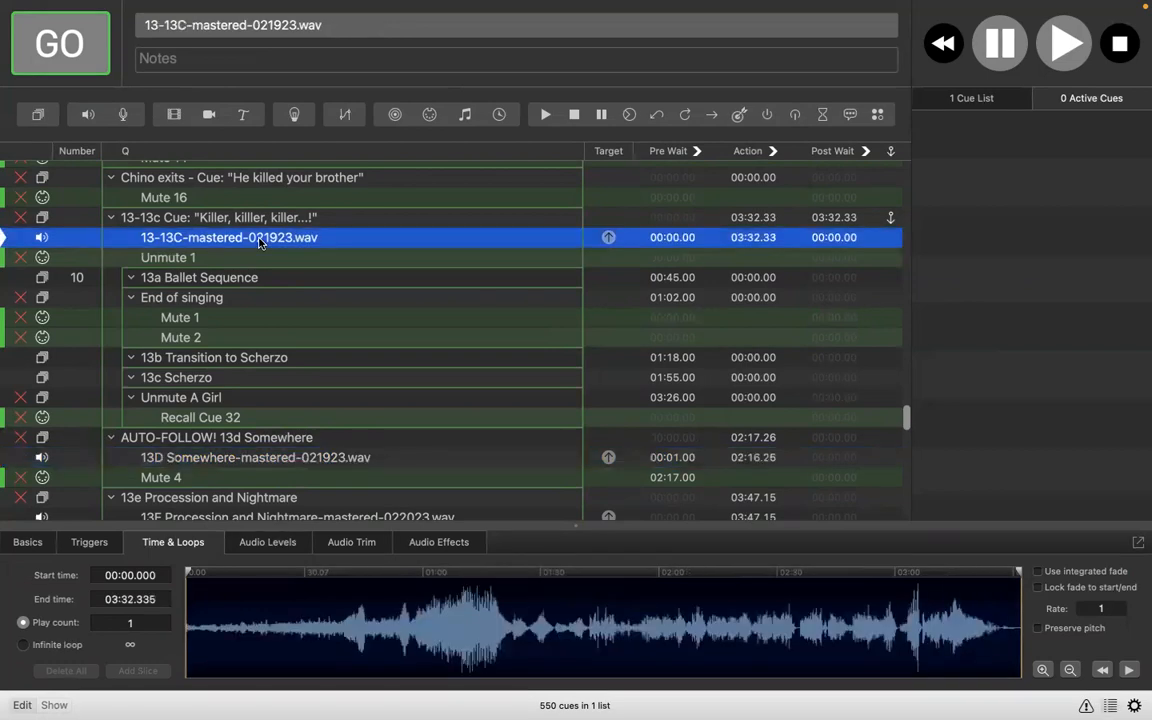
pyautogui.click(980, 650)
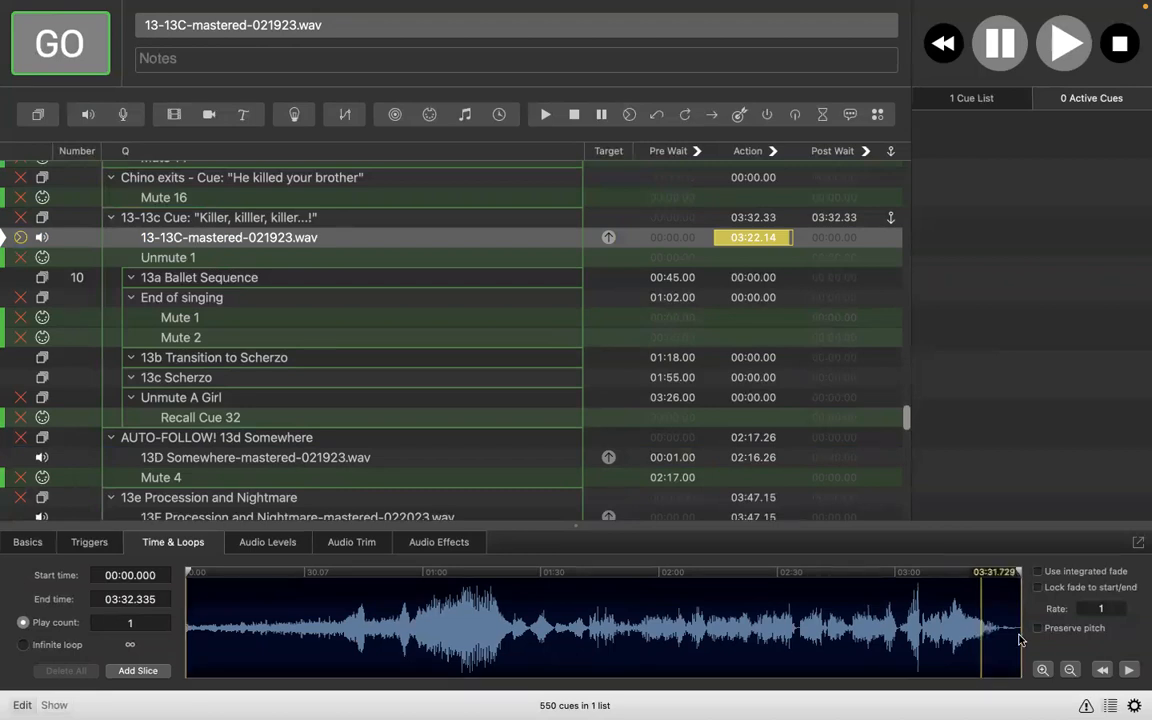
pyautogui.click(1128, 672)
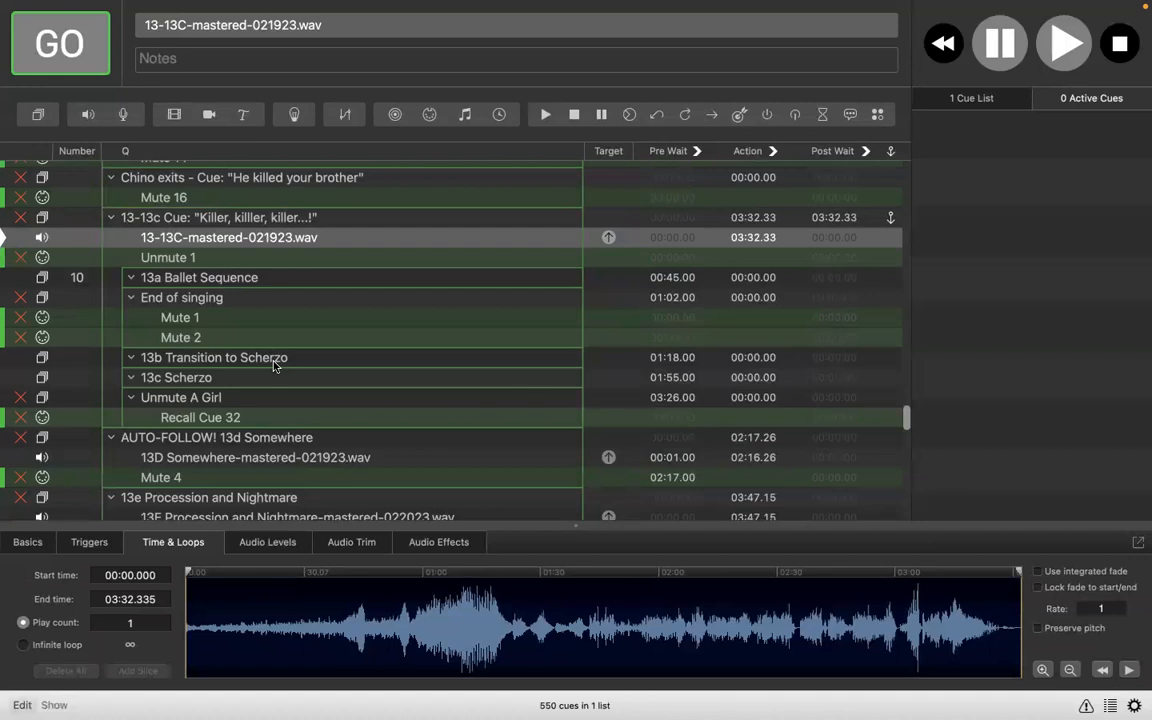
# Compare the 13D Somewhere and 13-13C audio cues, along with the basic settings of their parent groups
pyautogui.click(241, 462)
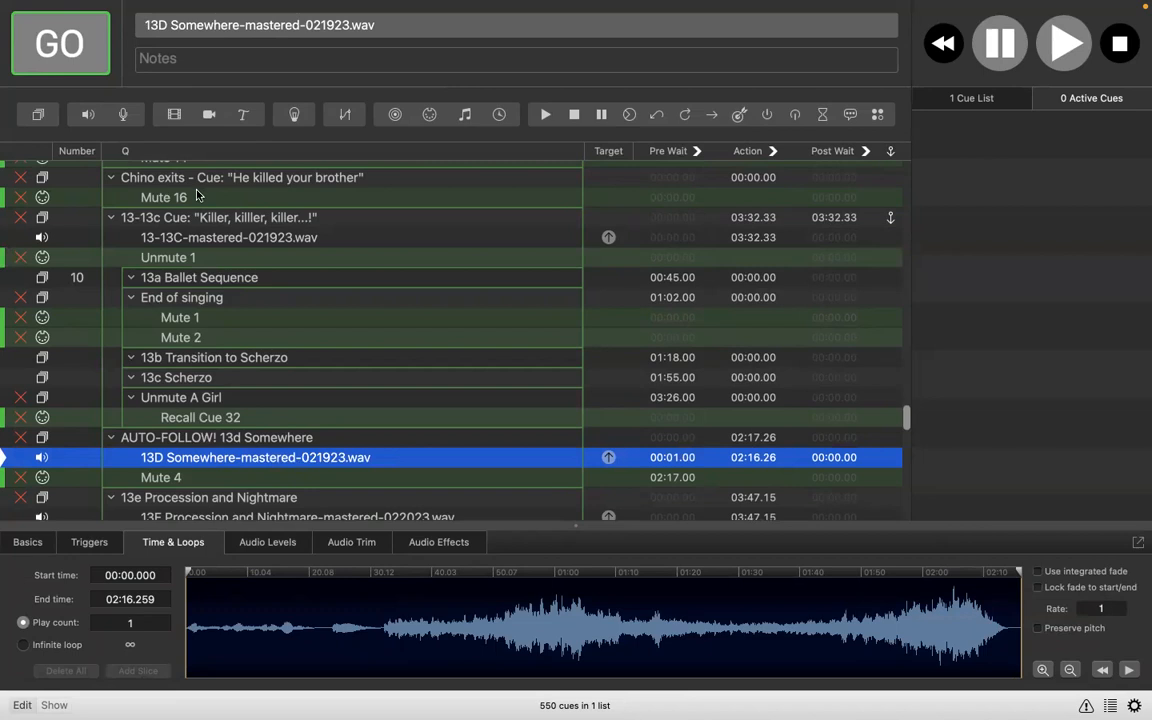
pyautogui.click(199, 240)
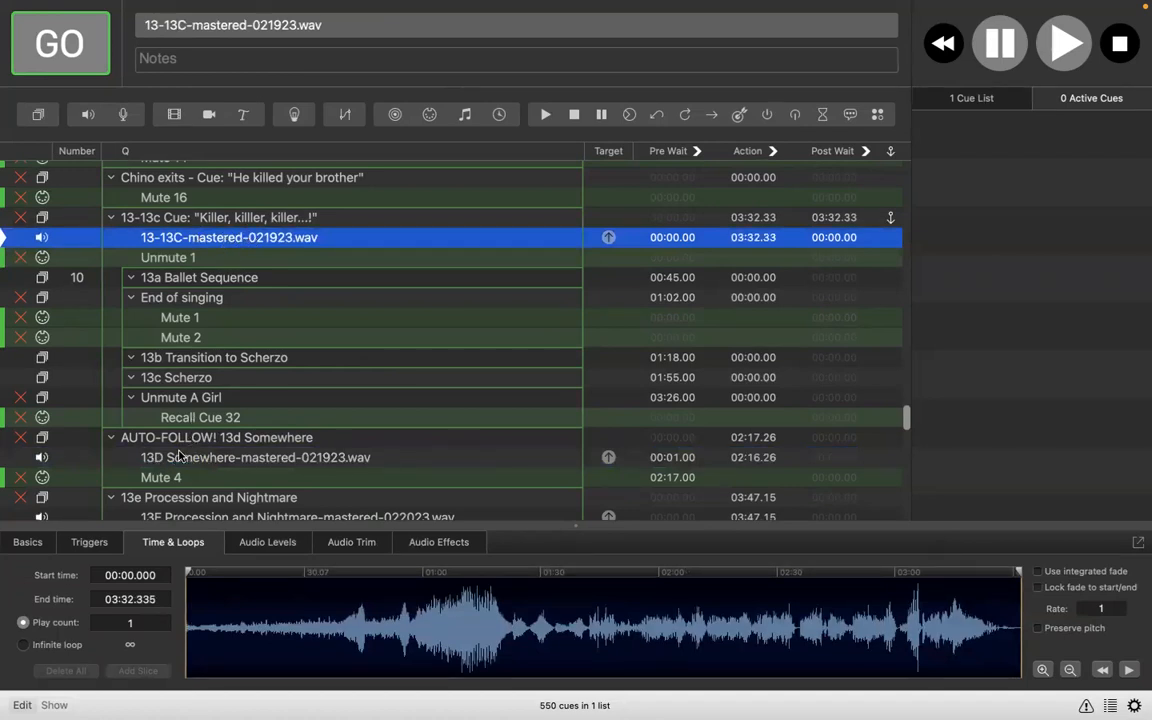
pyautogui.click(200, 218)
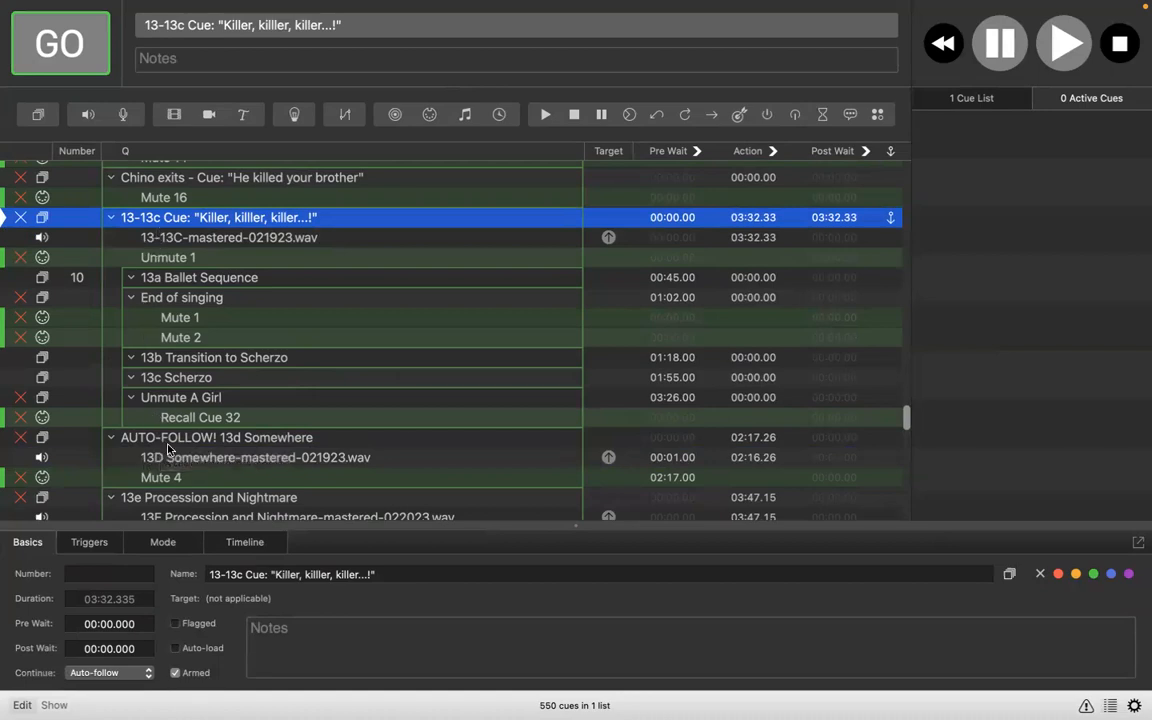
pyautogui.click(167, 440)
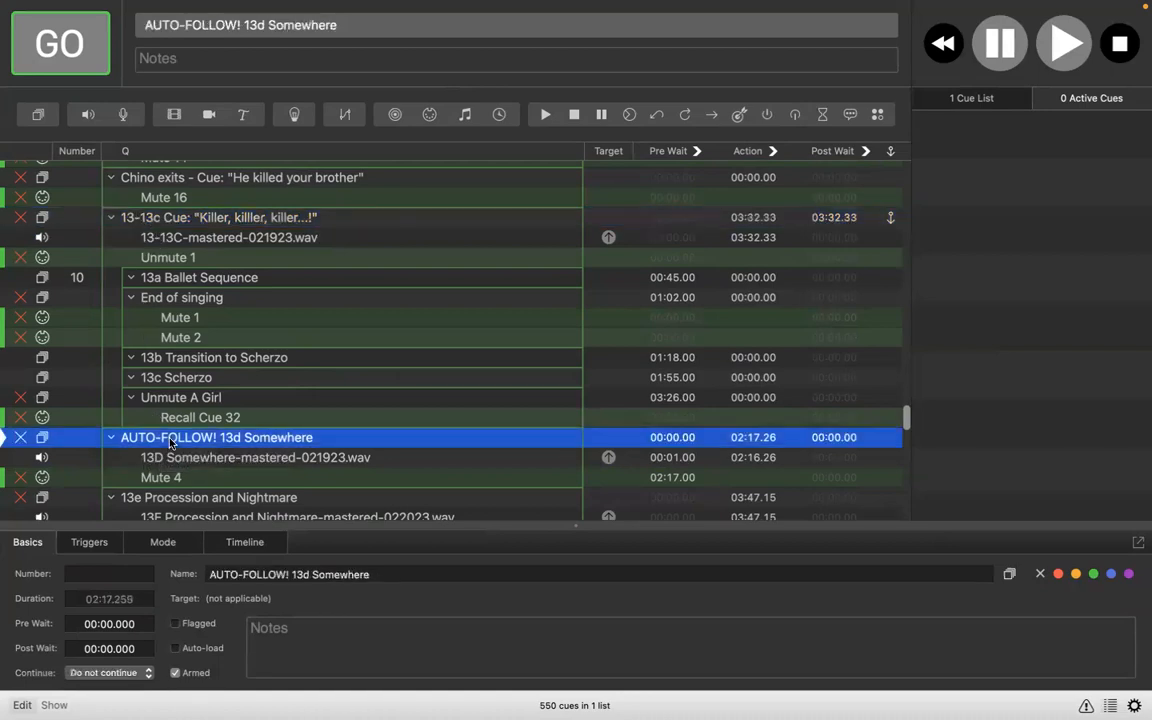
pyautogui.click(172, 220)
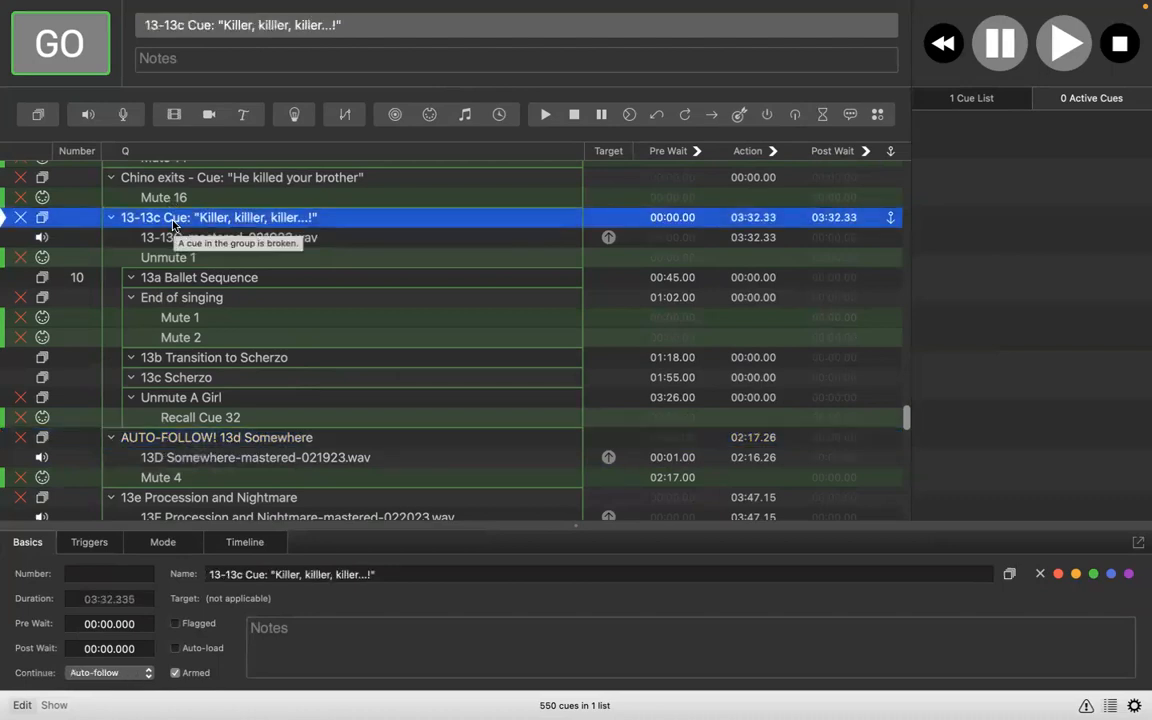
pyautogui.click(184, 443)
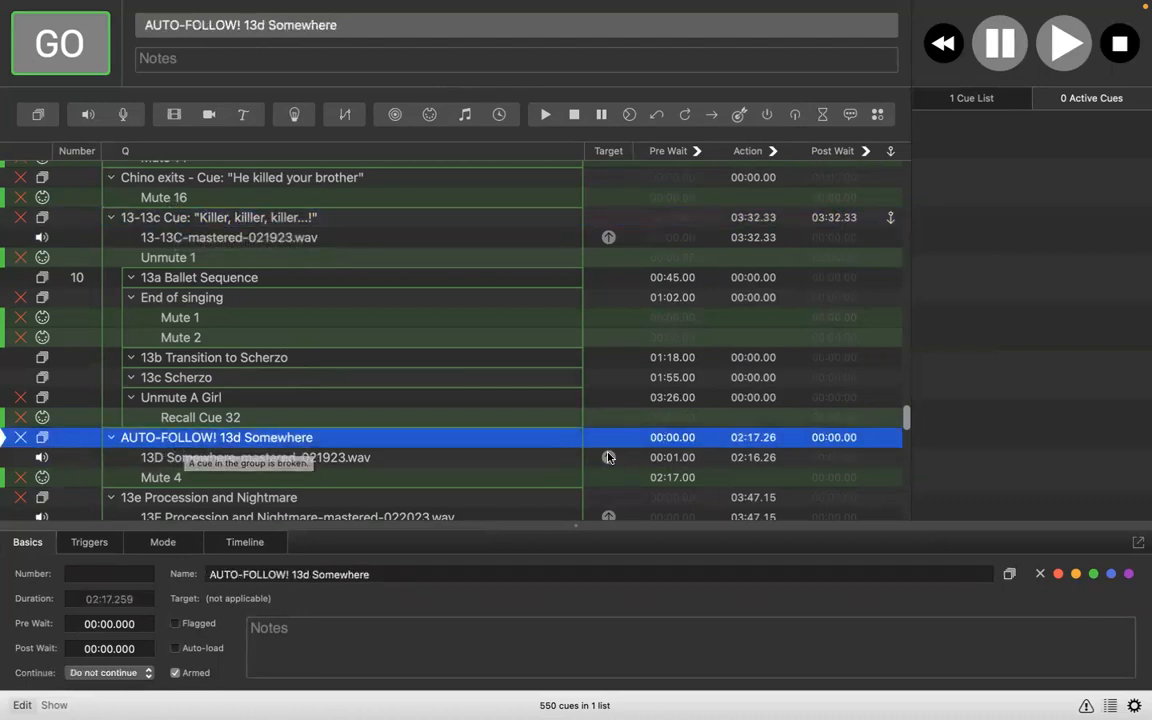
# Check the pre-wait of the 13D Somewhere audio cue and compare the continue modes of the 13-13c and 13d Somewhere groups
pyautogui.click(652, 461)
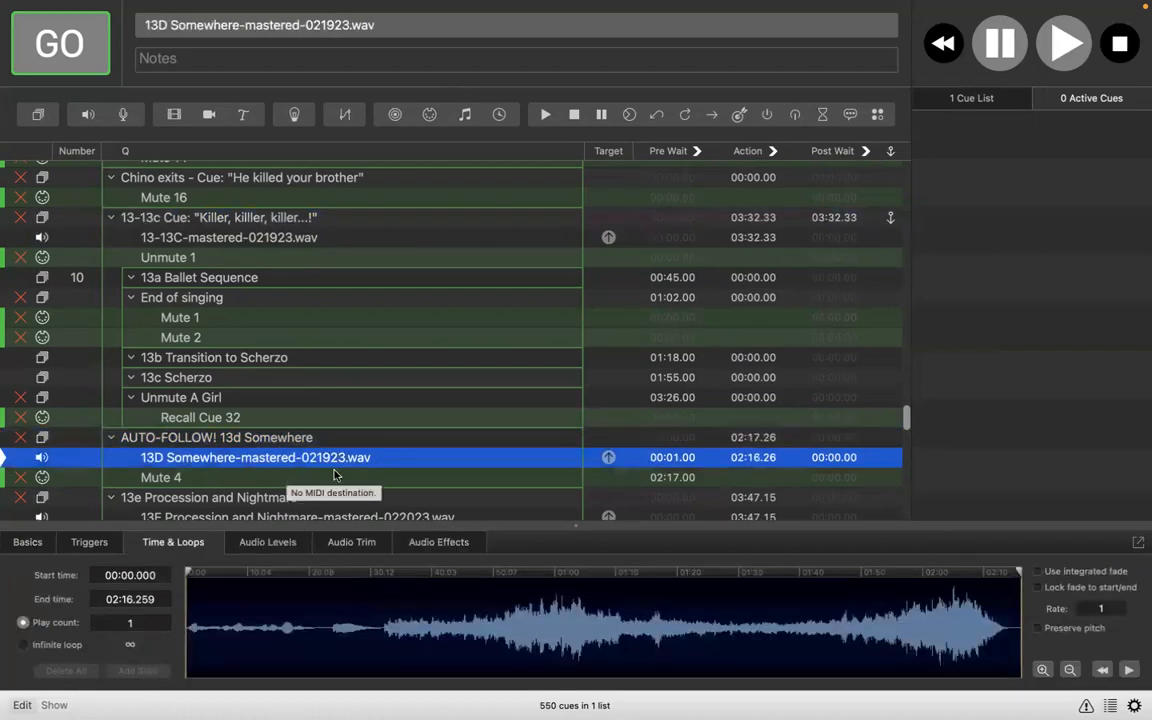
pyautogui.click(228, 440)
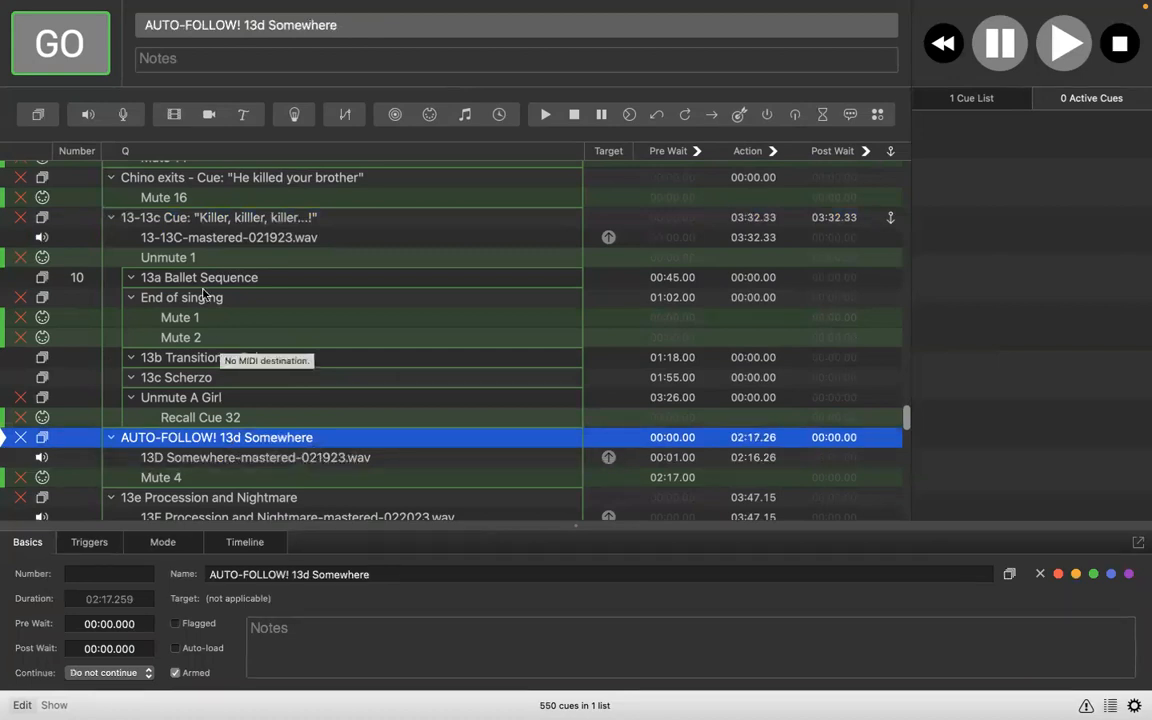
pyautogui.click(196, 220)
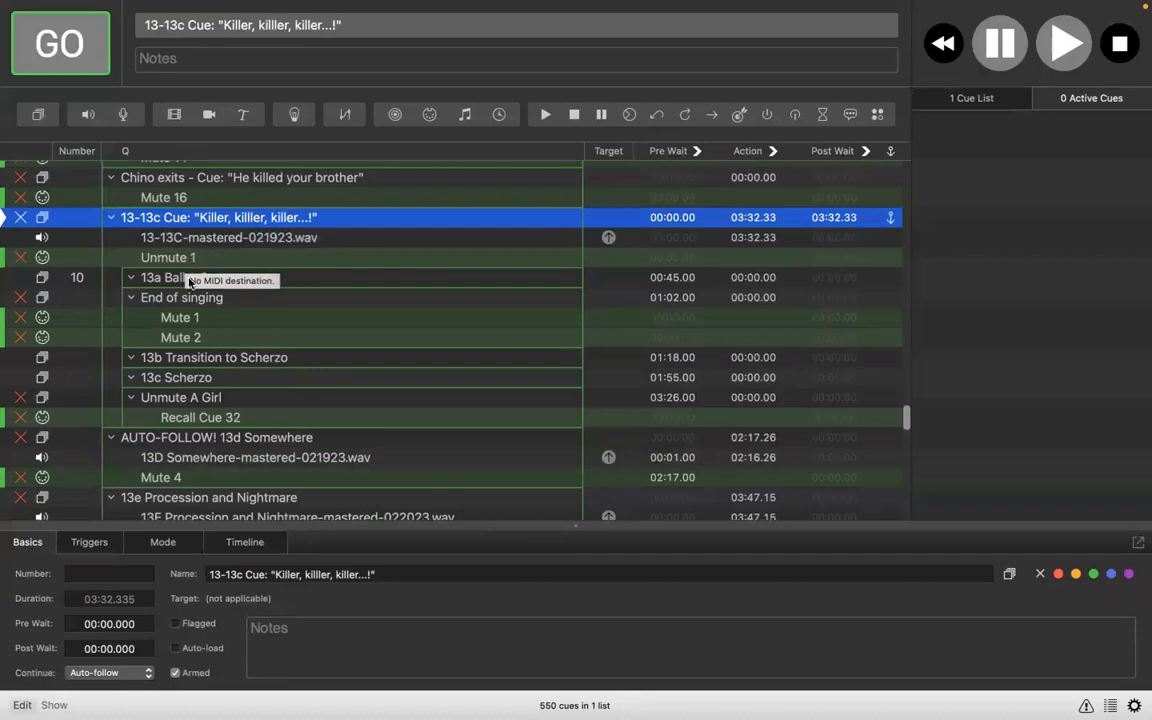
pyautogui.click(182, 439)
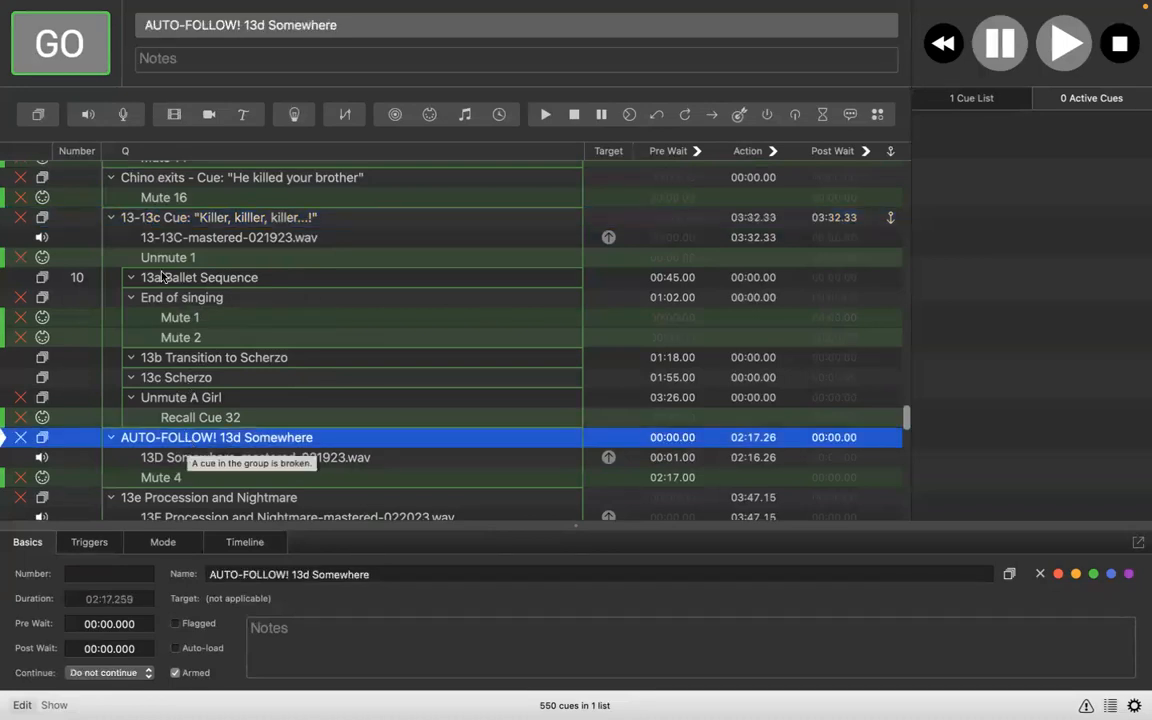
pyautogui.click(174, 224)
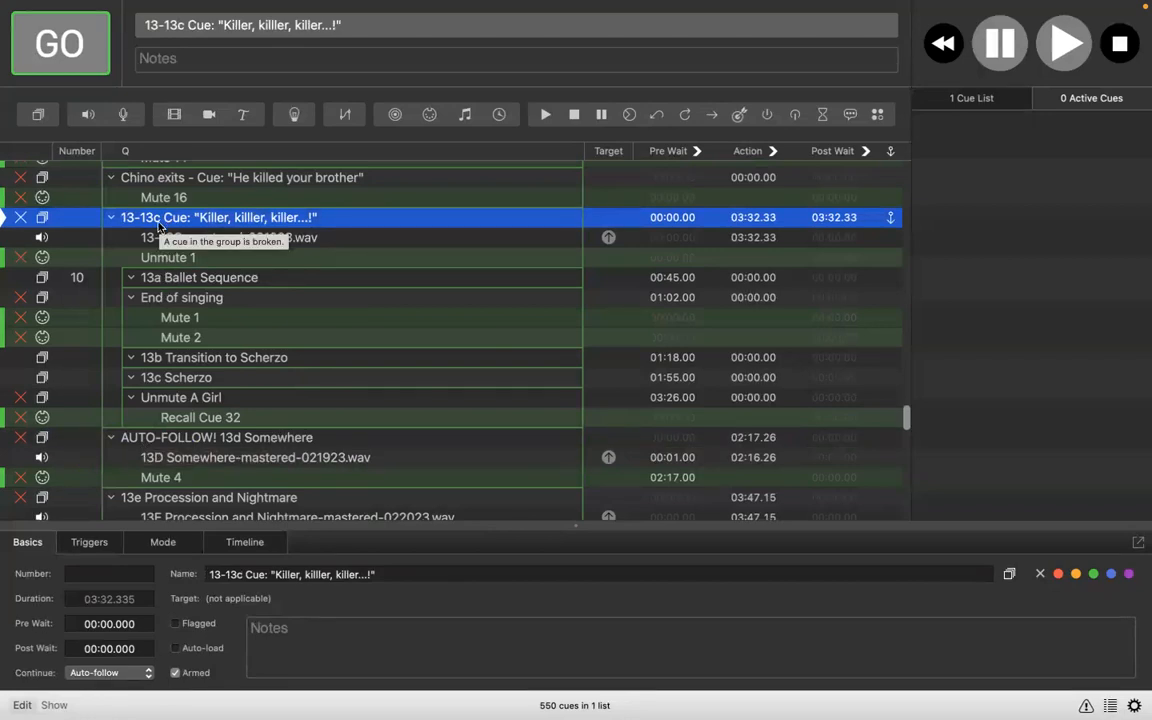
# Compare the continue settings of the 13-13c and AUTO-FOLLOW! 13d Somewhere groups, including the continue options available for 13-13c
pyautogui.click(157, 439)
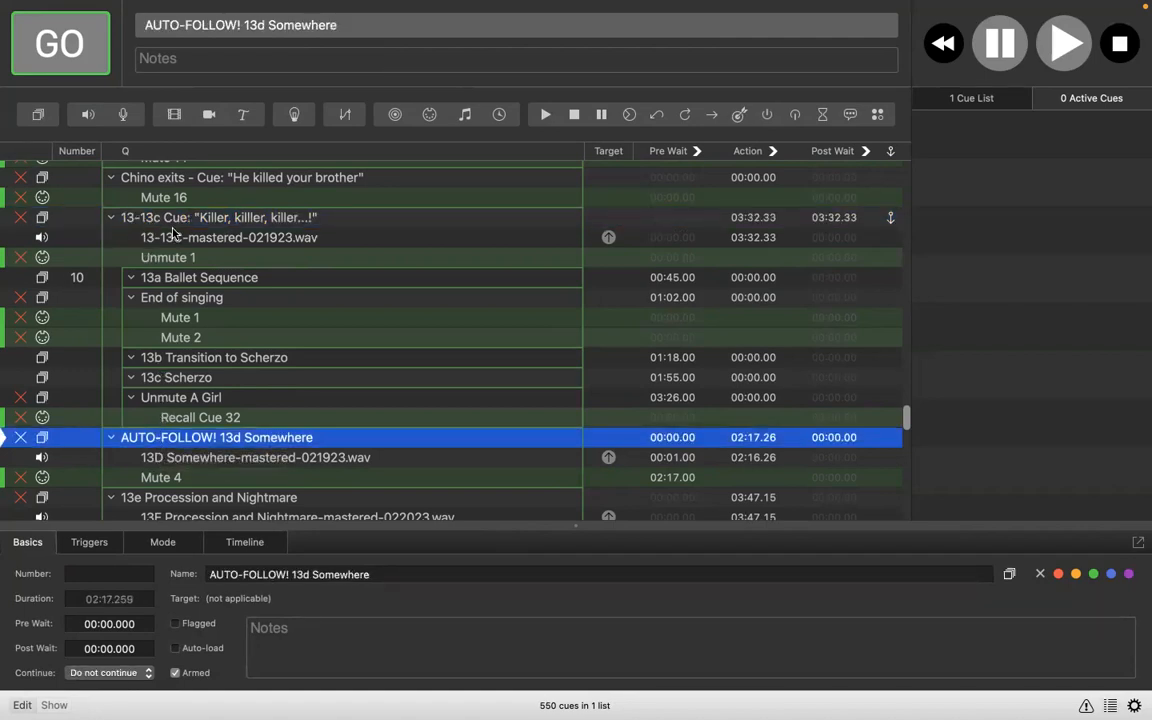
pyautogui.click(172, 219)
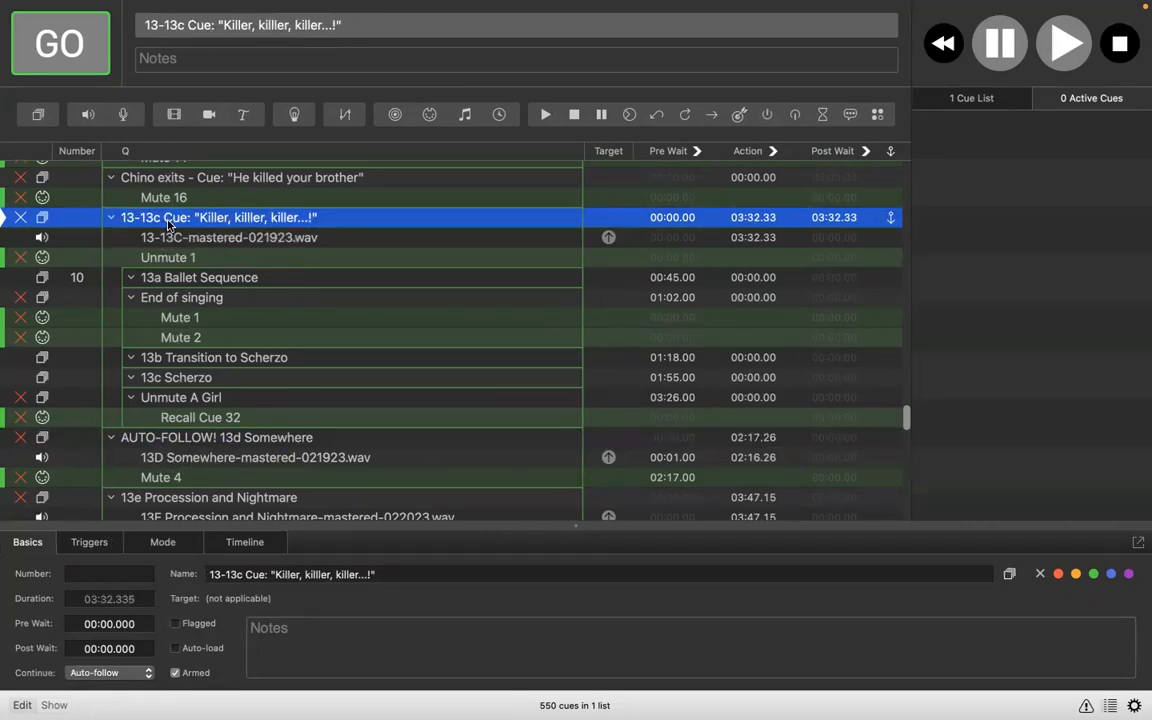
pyautogui.click(124, 675)
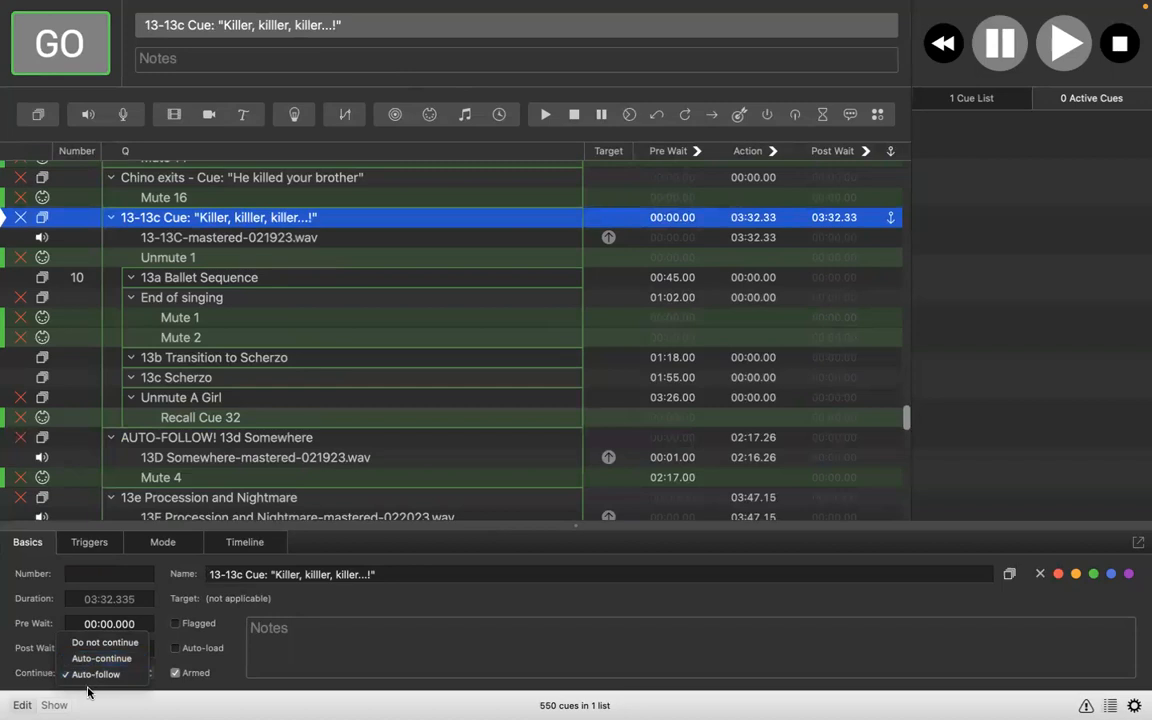
pyautogui.click(29, 680)
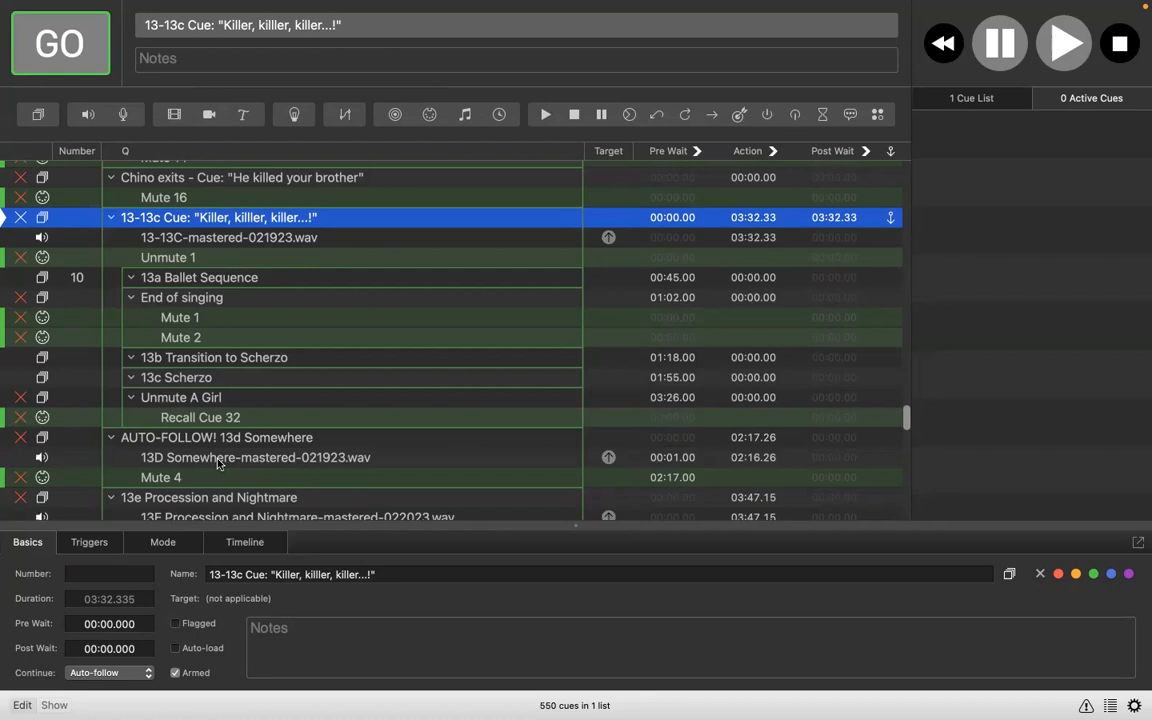
pyautogui.click(288, 460)
pyautogui.click(285, 444)
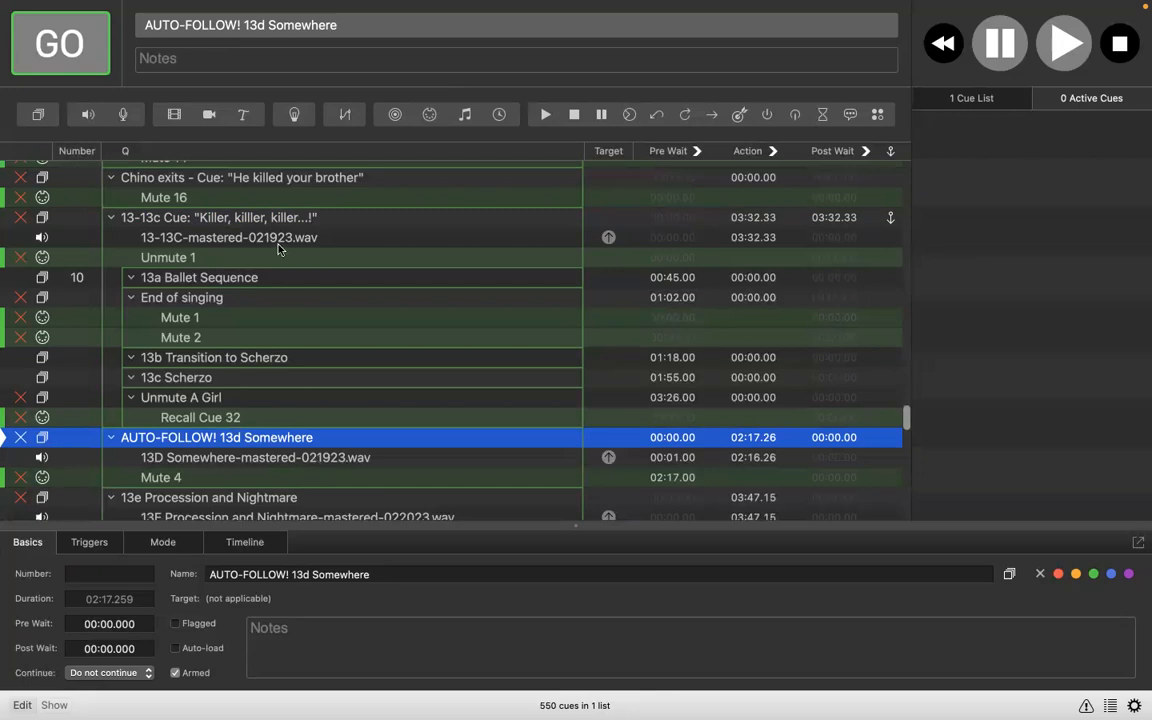
# Run the 13-13c group to see which cue gets selected, and stop all playback after a few seconds
pyautogui.click(250, 220)
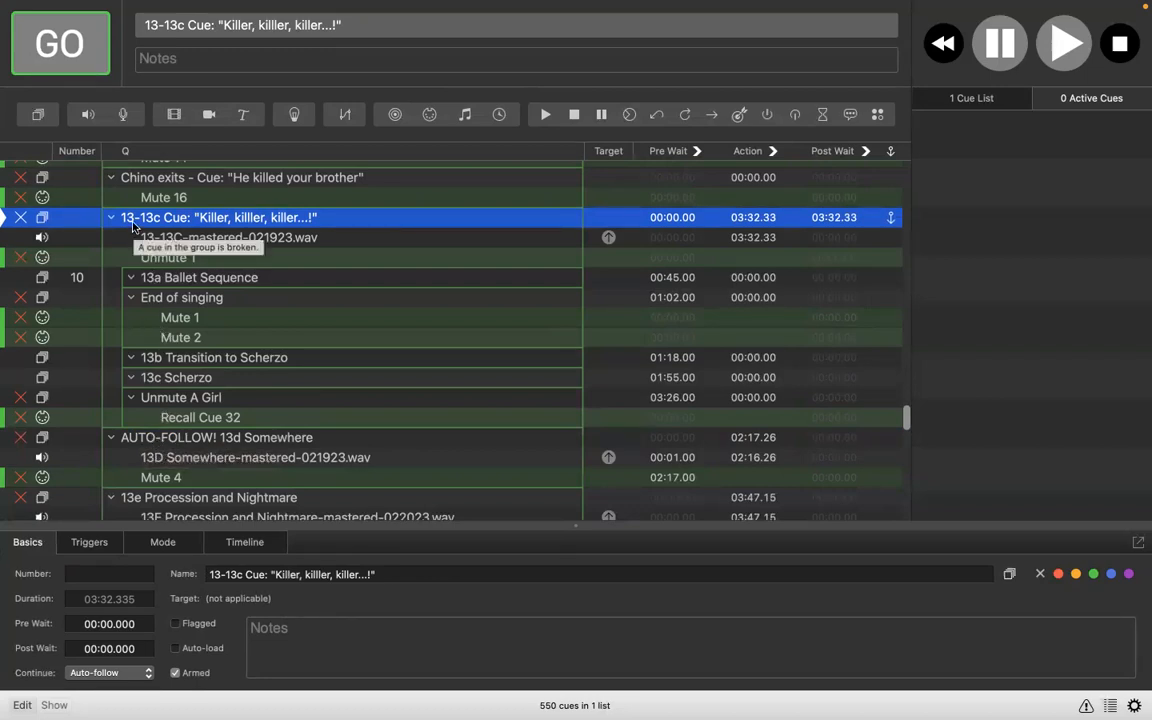
pyautogui.click(48, 47)
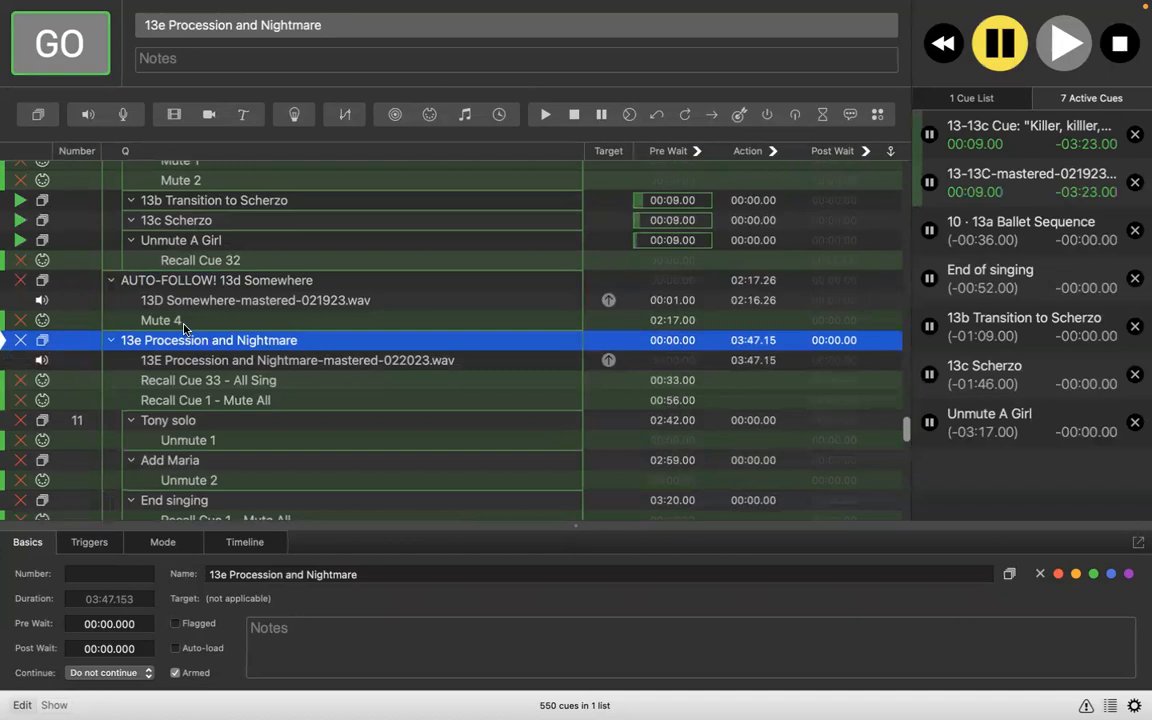
pyautogui.press('Escape')
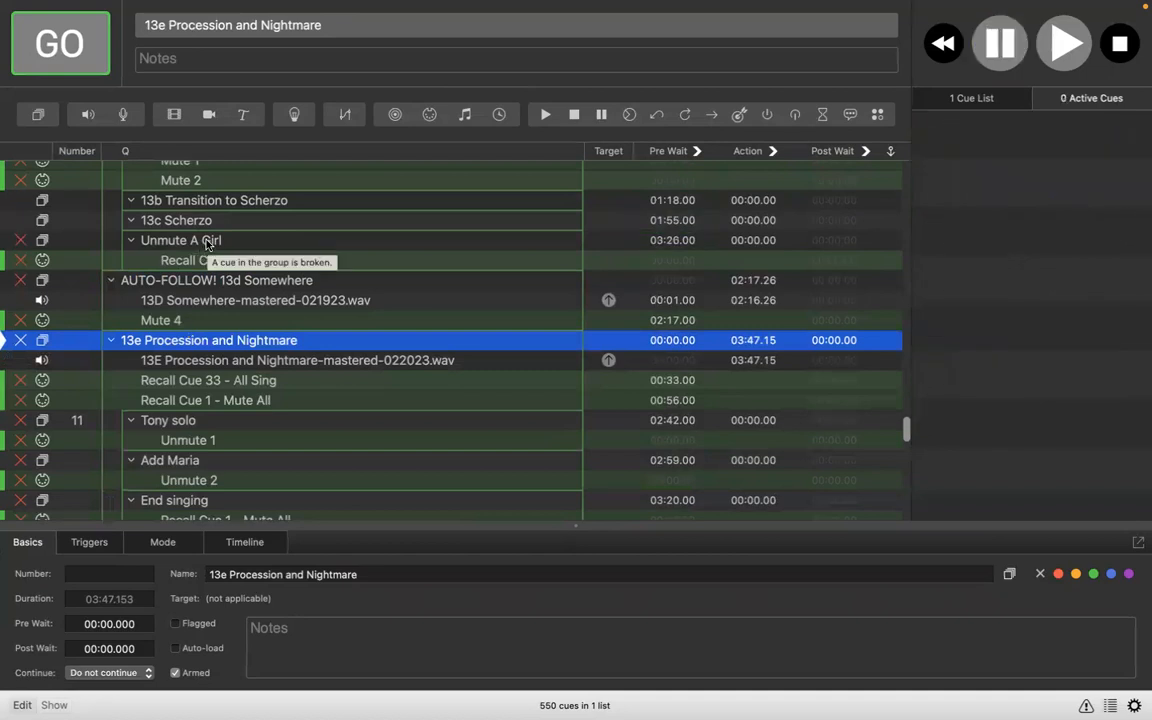
# Find the 16a Taunting Scene group further down the cue list and select it
pyautogui.scroll(3, 206, 244)
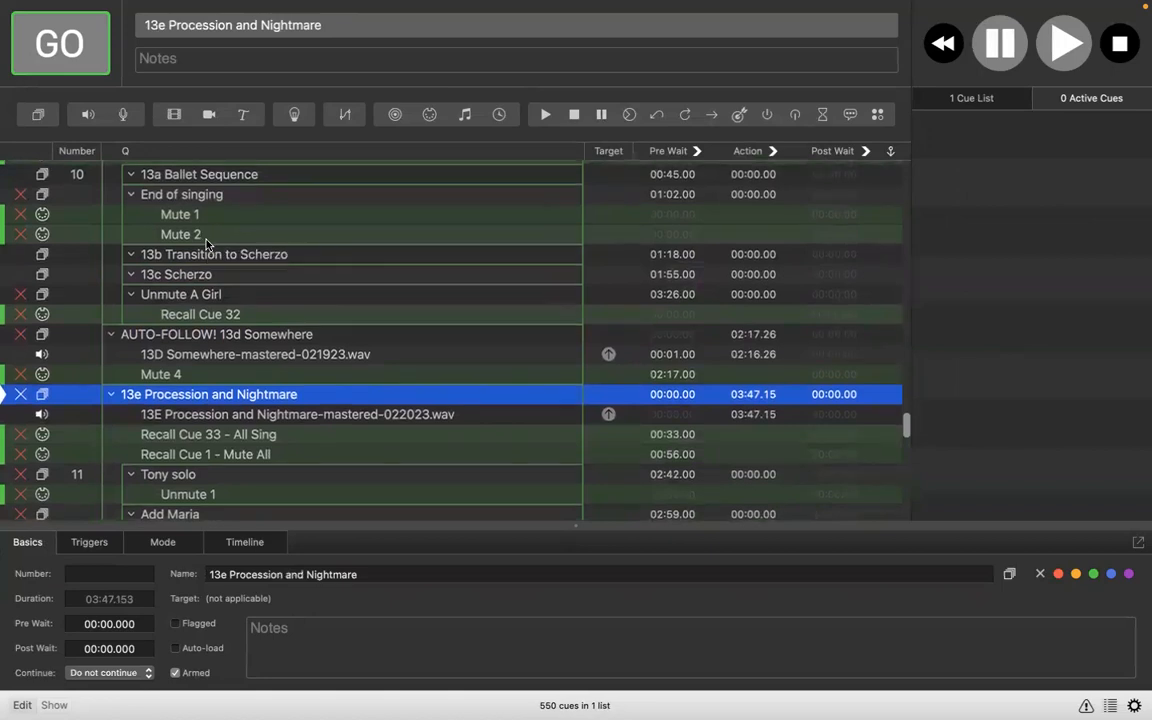
pyautogui.scroll(-3, 206, 244)
pyautogui.scroll(-3, 206, 244)
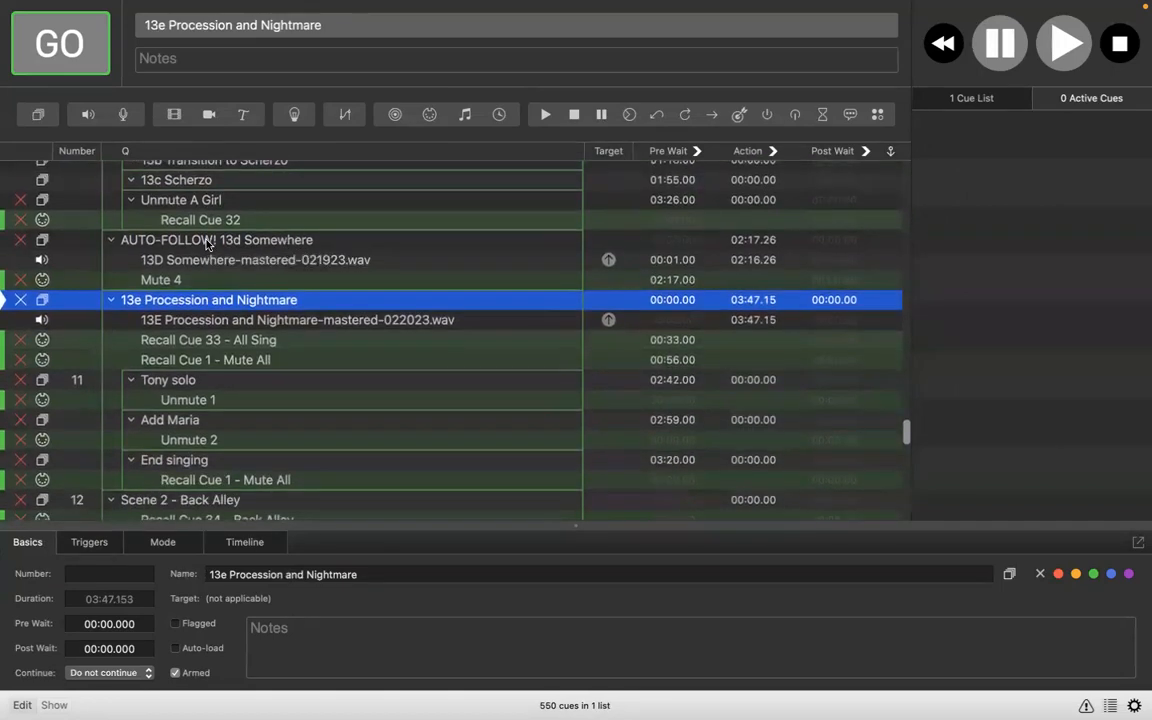
pyautogui.scroll(-13, 206, 244)
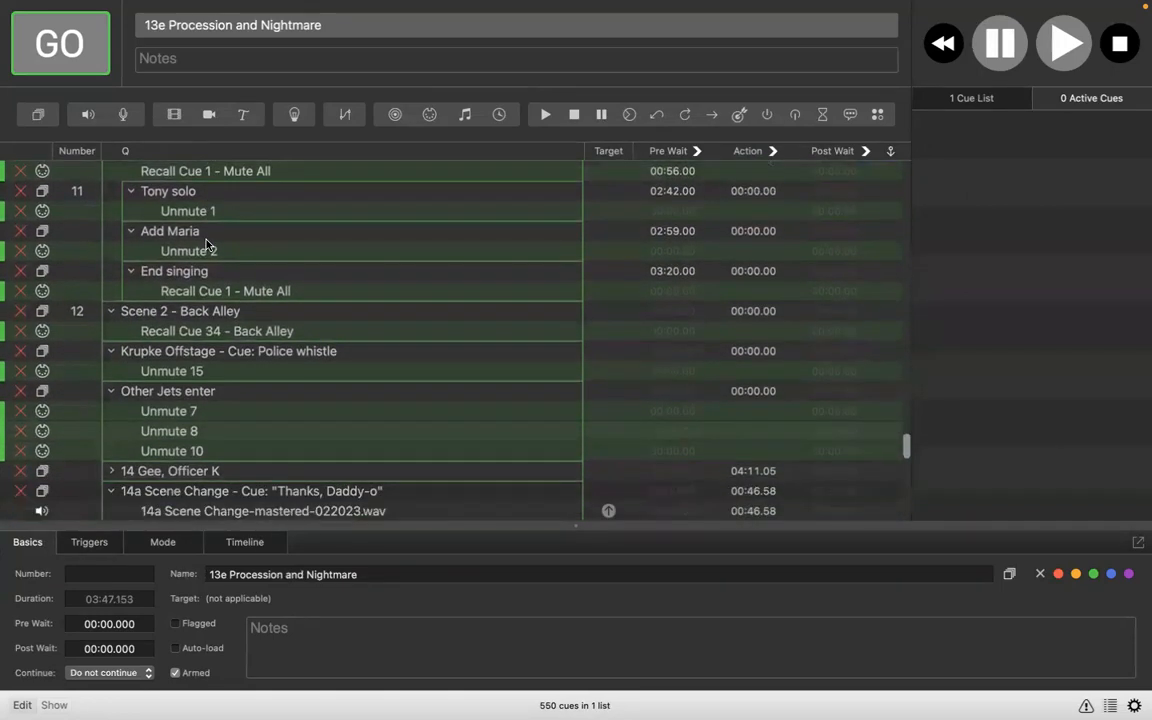
pyautogui.scroll(-16, 206, 244)
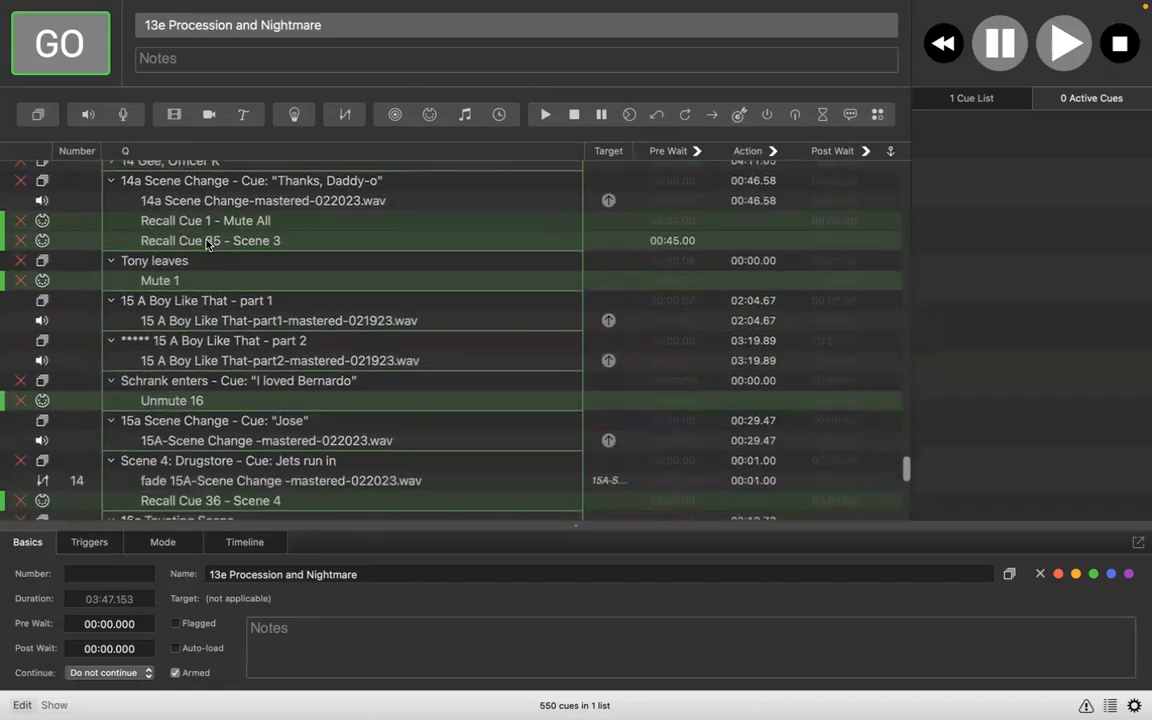
pyautogui.scroll(-6, 206, 244)
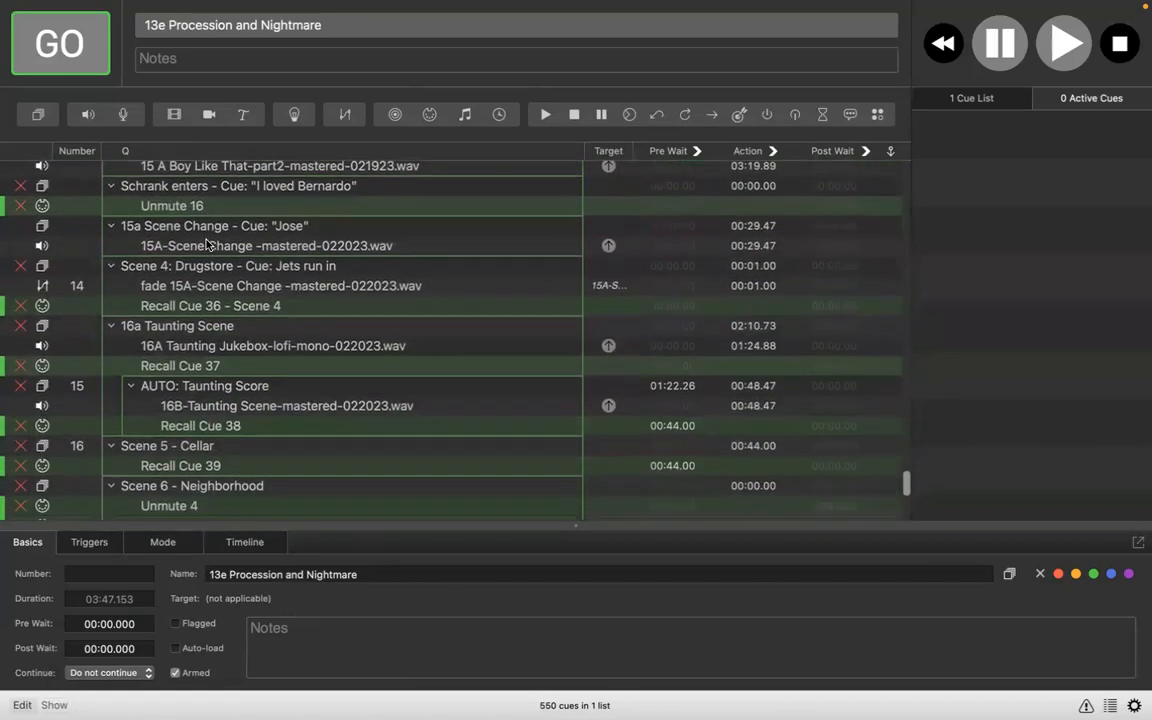
pyautogui.scroll(-10, 206, 244)
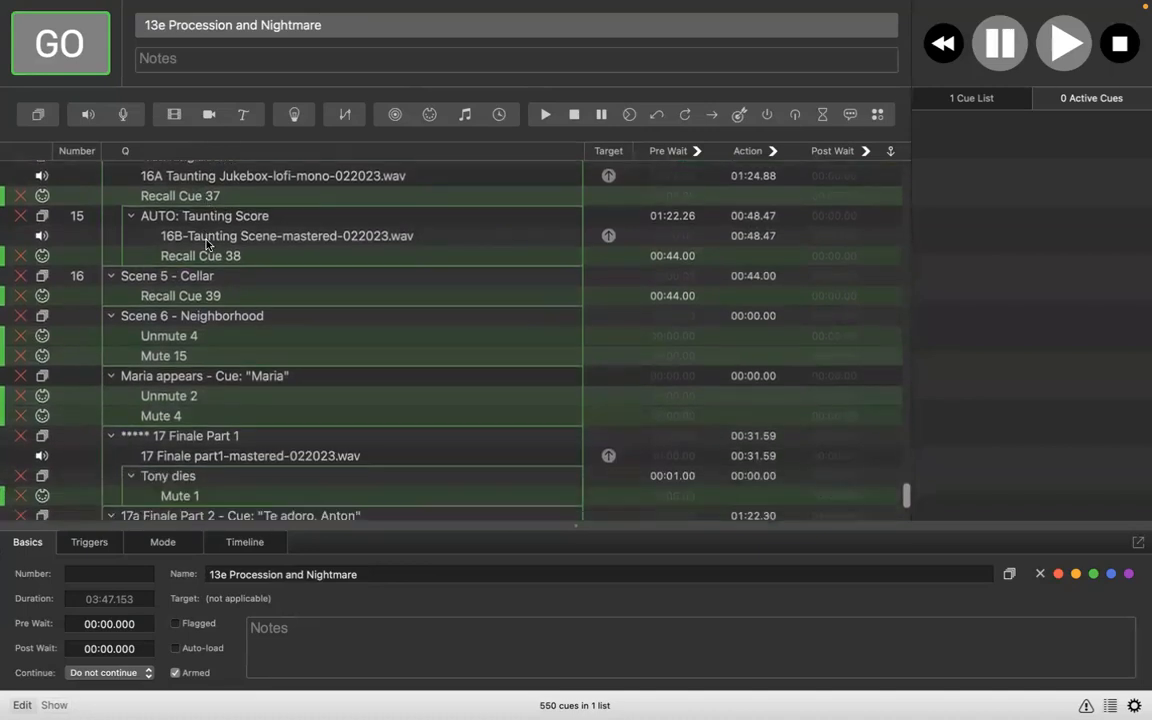
pyautogui.scroll(-1, 206, 244)
pyautogui.scroll(4, 208, 250)
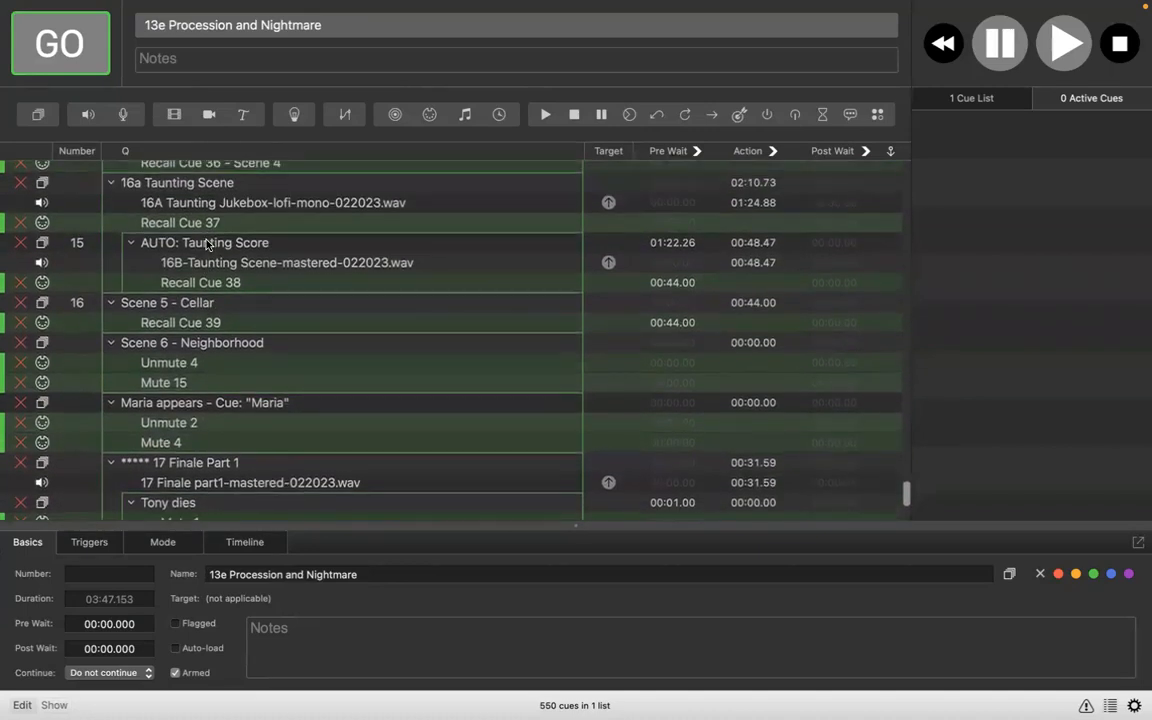
pyautogui.scroll(5, 238, 240)
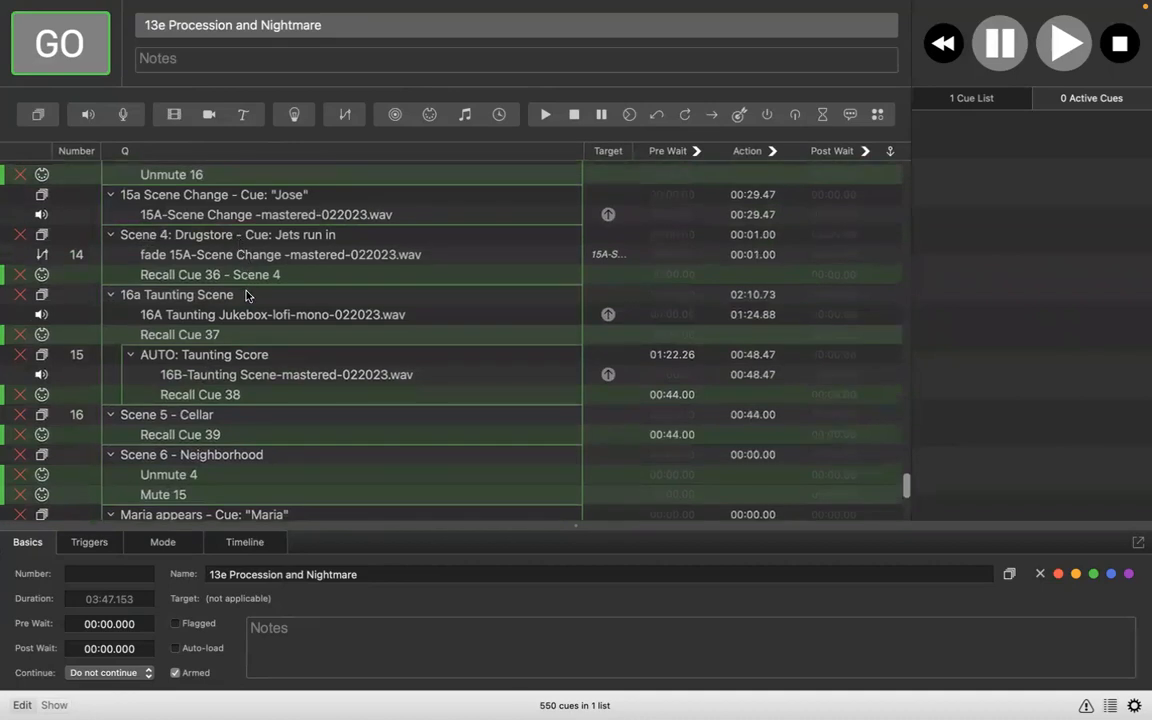
pyautogui.click(240, 296)
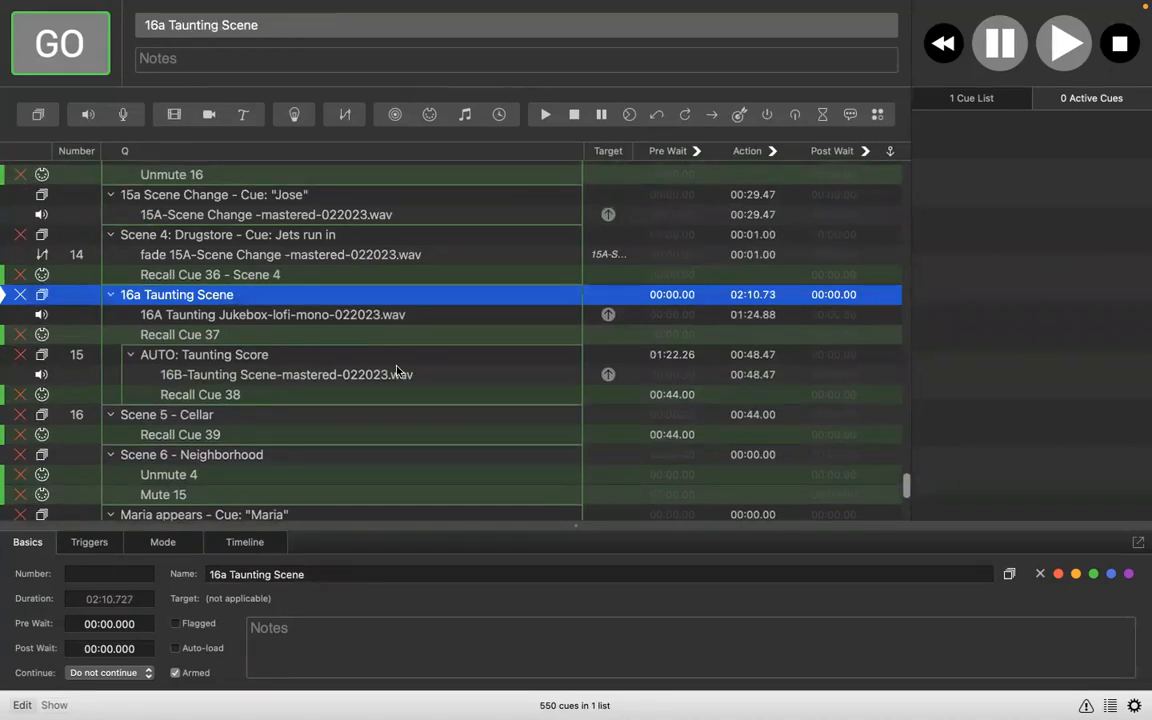
# Compare the waveforms of the 16A Taunting Jukebox and 16B-Taunting Scene audio cues
pyautogui.click(236, 316)
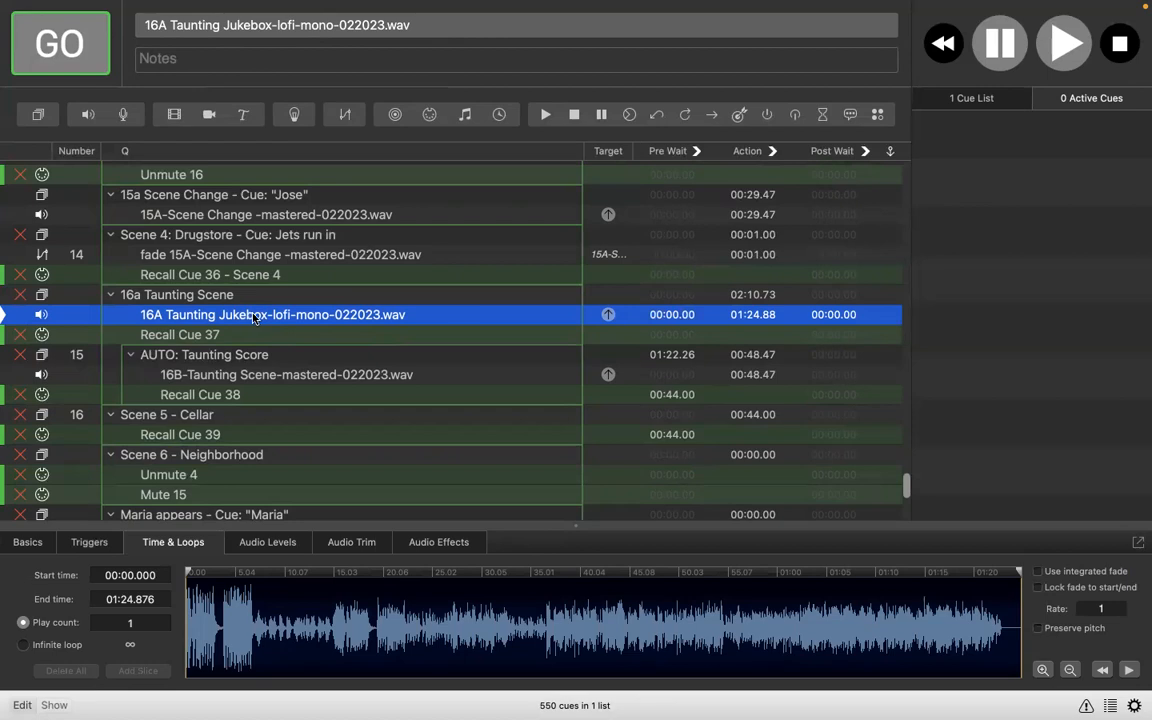
pyautogui.click(237, 377)
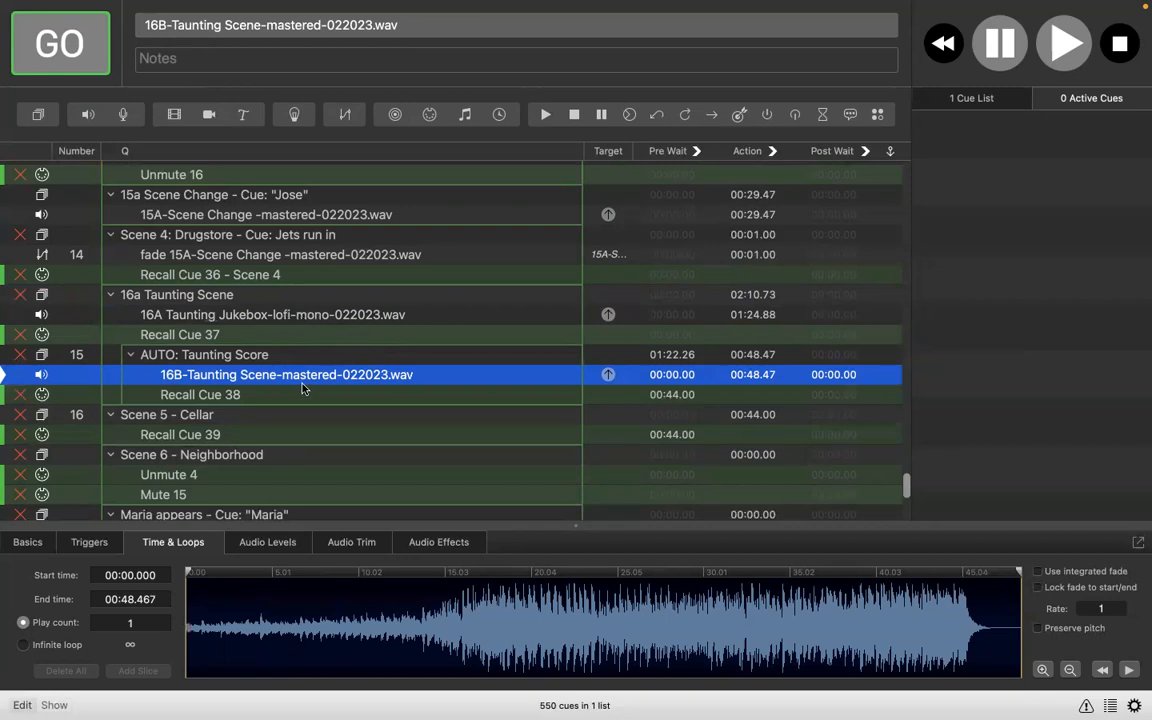
pyautogui.click(312, 316)
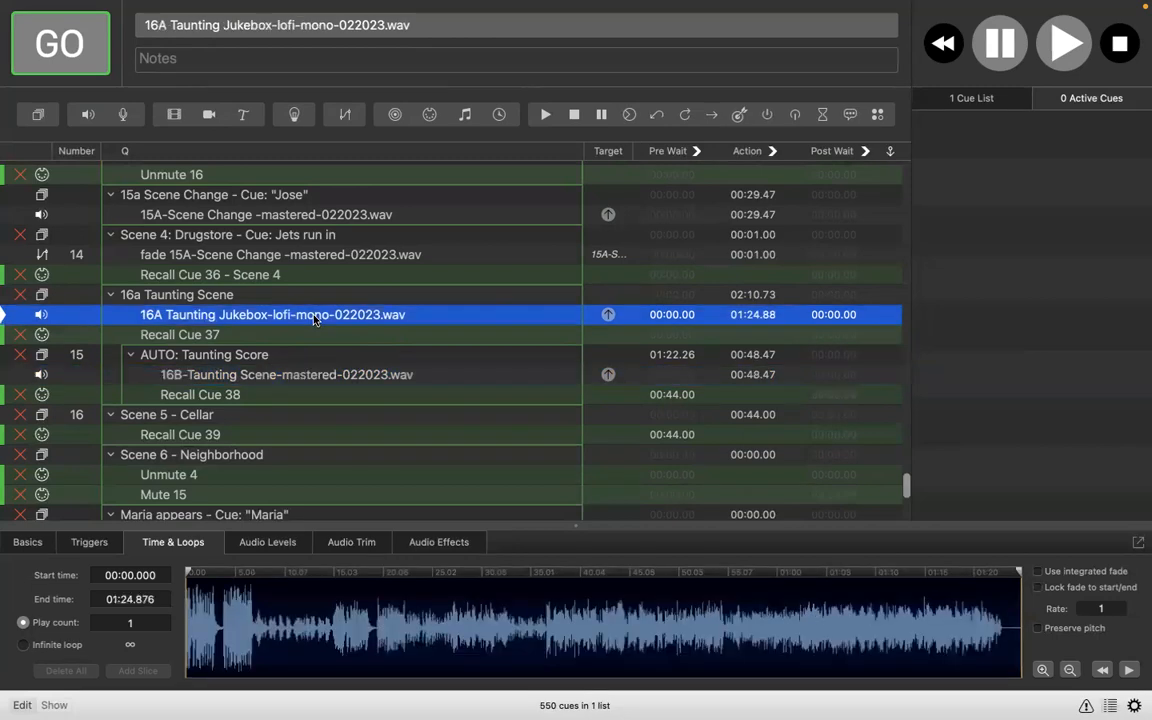
# Examine the end of the 16A Taunting Jukebox waveform closely, placing the playhead at about 01:22.85 where the sound ends
pyautogui.click(1042, 671)
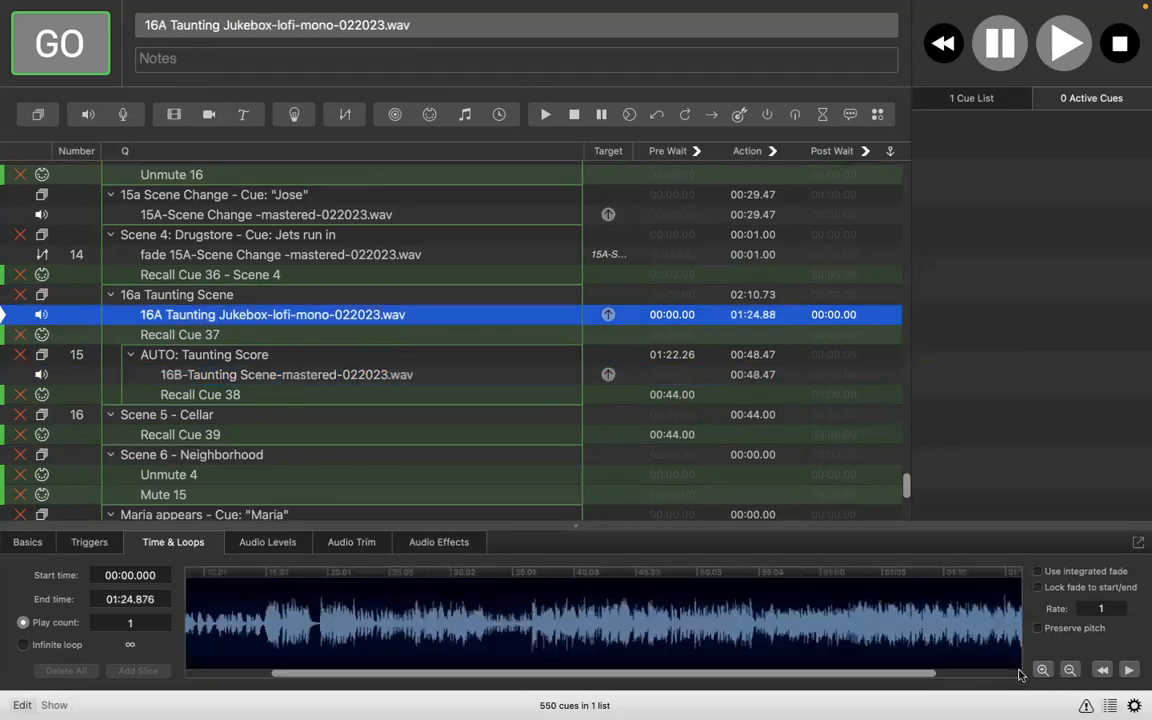
pyautogui.moveTo(926, 673); pyautogui.dragTo(1012, 679)
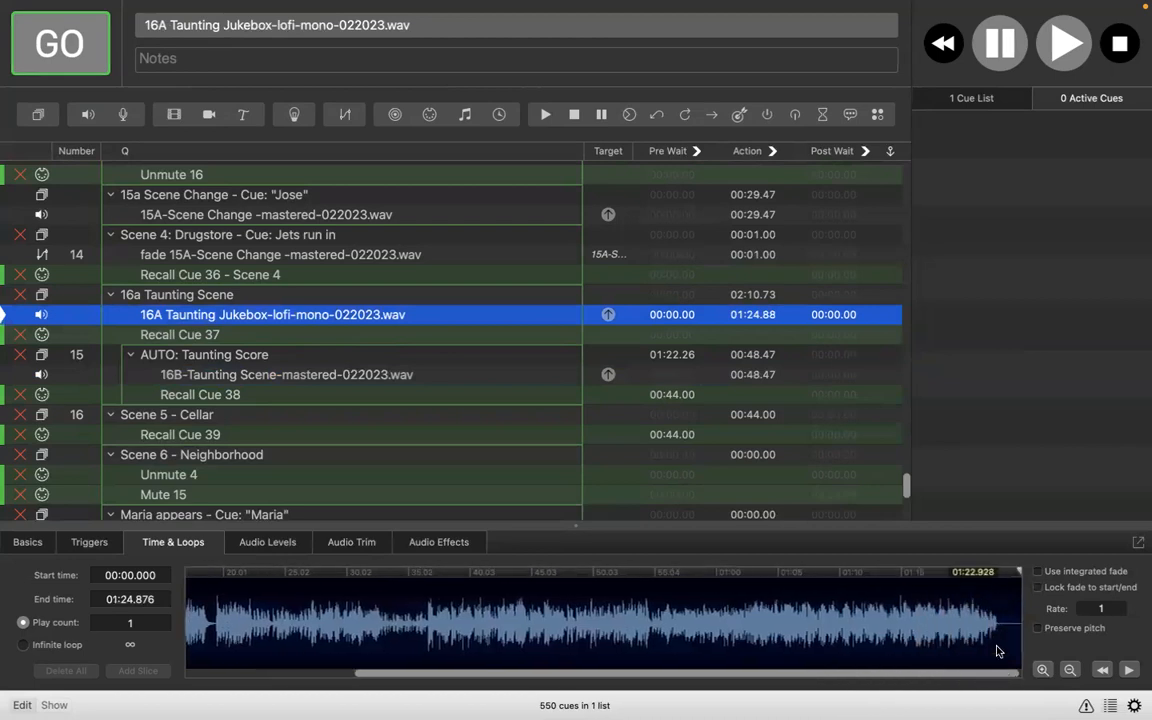
pyautogui.click(992, 640)
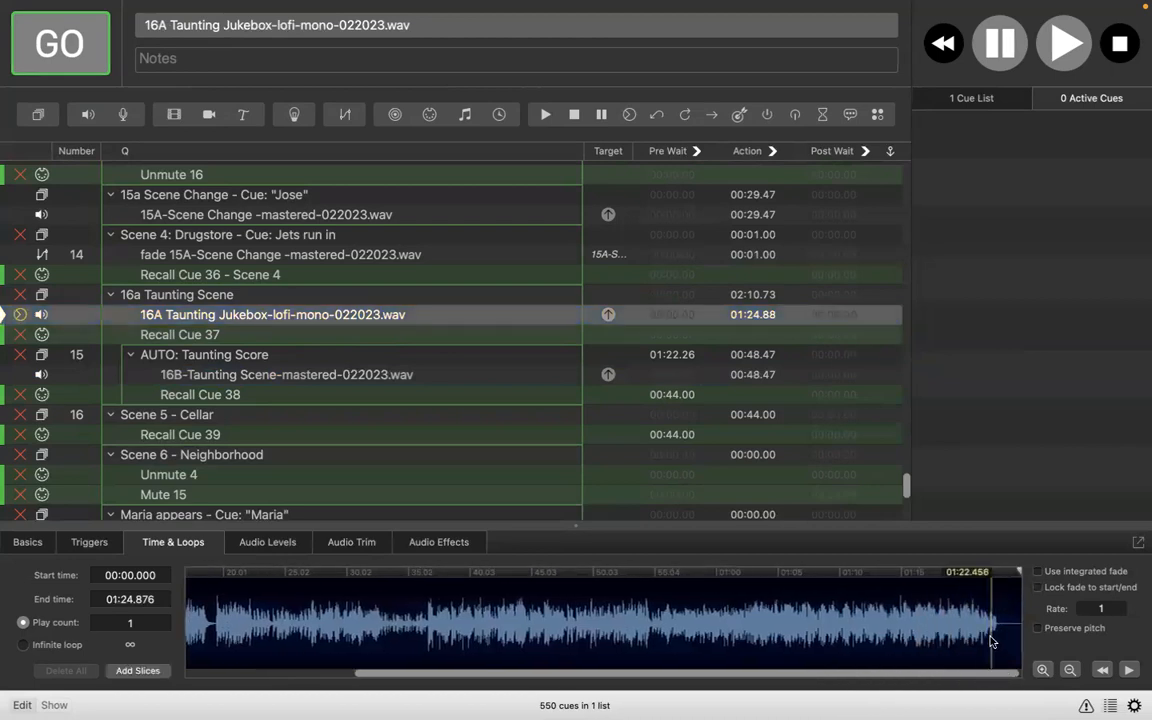
pyautogui.click(1042, 671)
pyautogui.click(1042, 671)
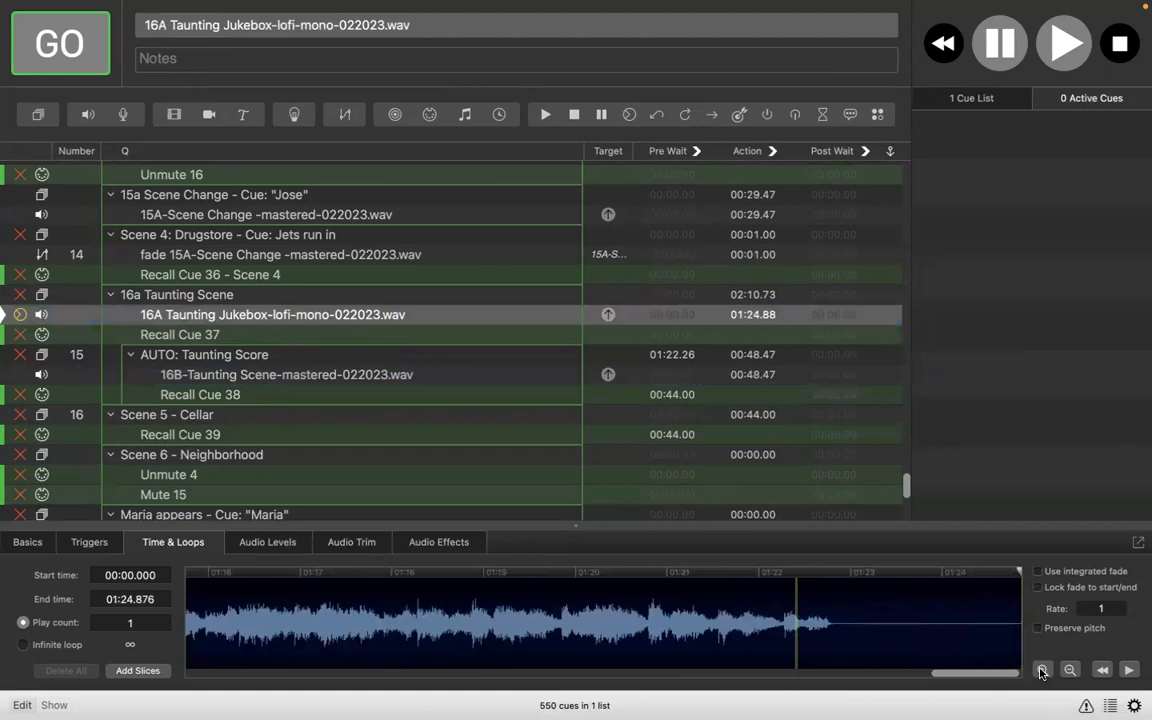
pyautogui.click(836, 631)
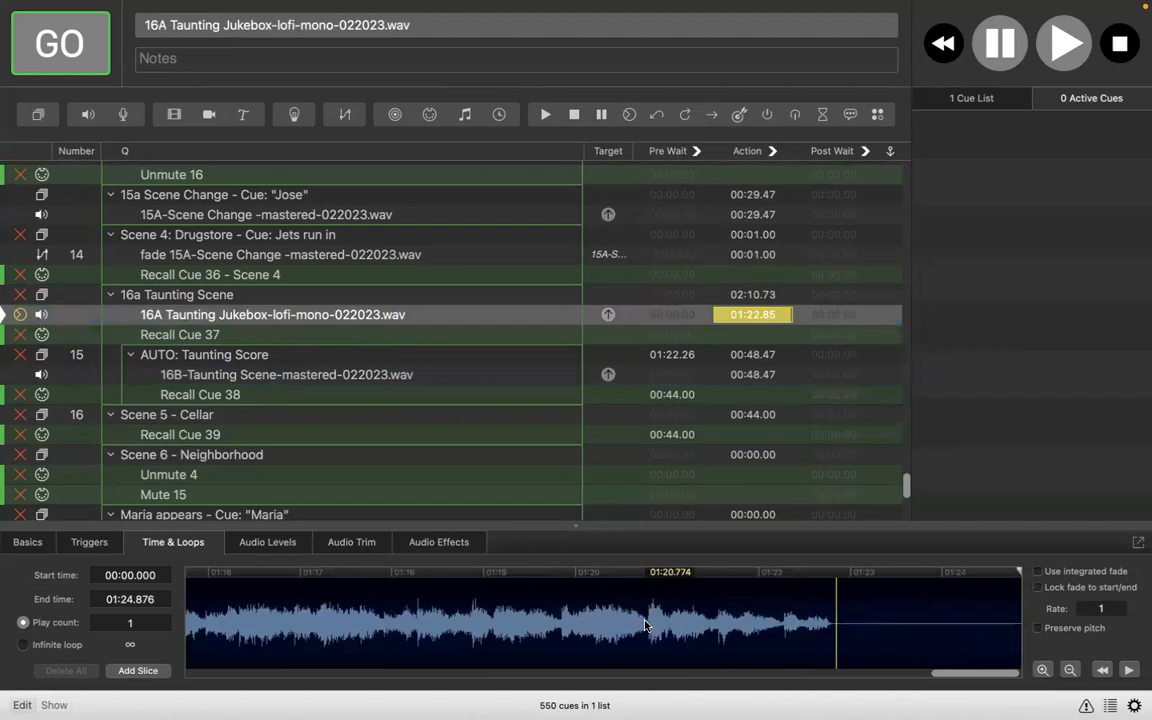
# Preview the ending of the 16A Taunting Jukebox audio from about 01:18.83 and pause it after the music stops
pyautogui.click(467, 625)
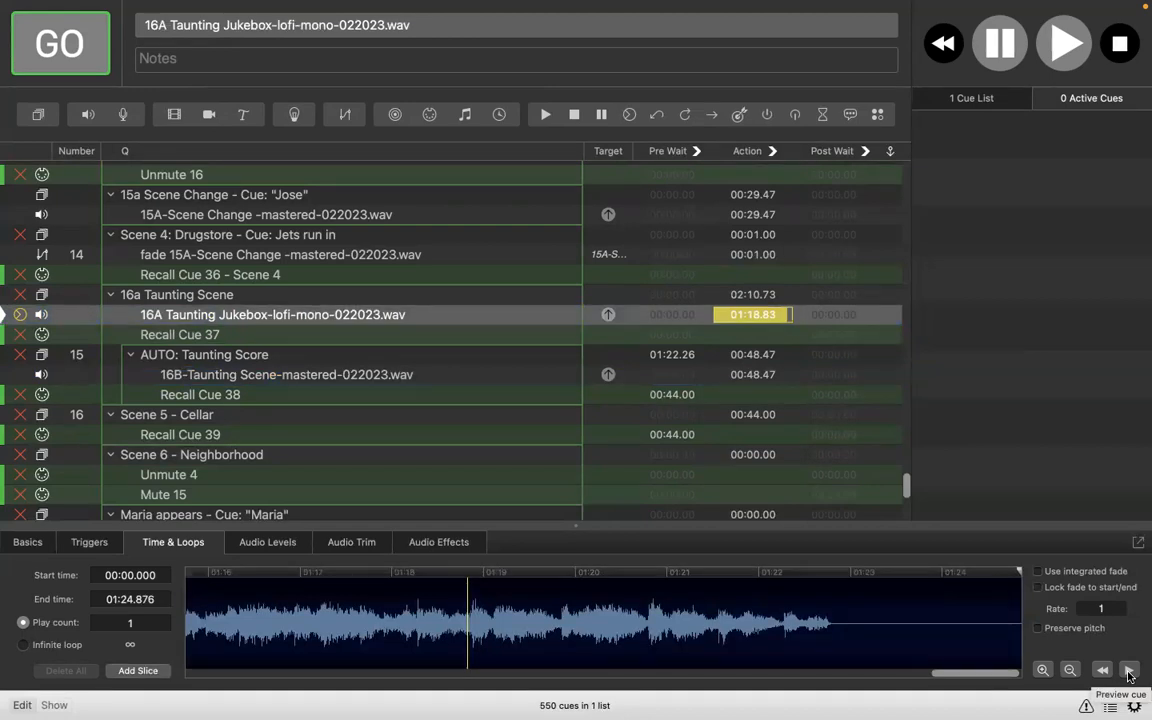
pyautogui.click(1129, 672)
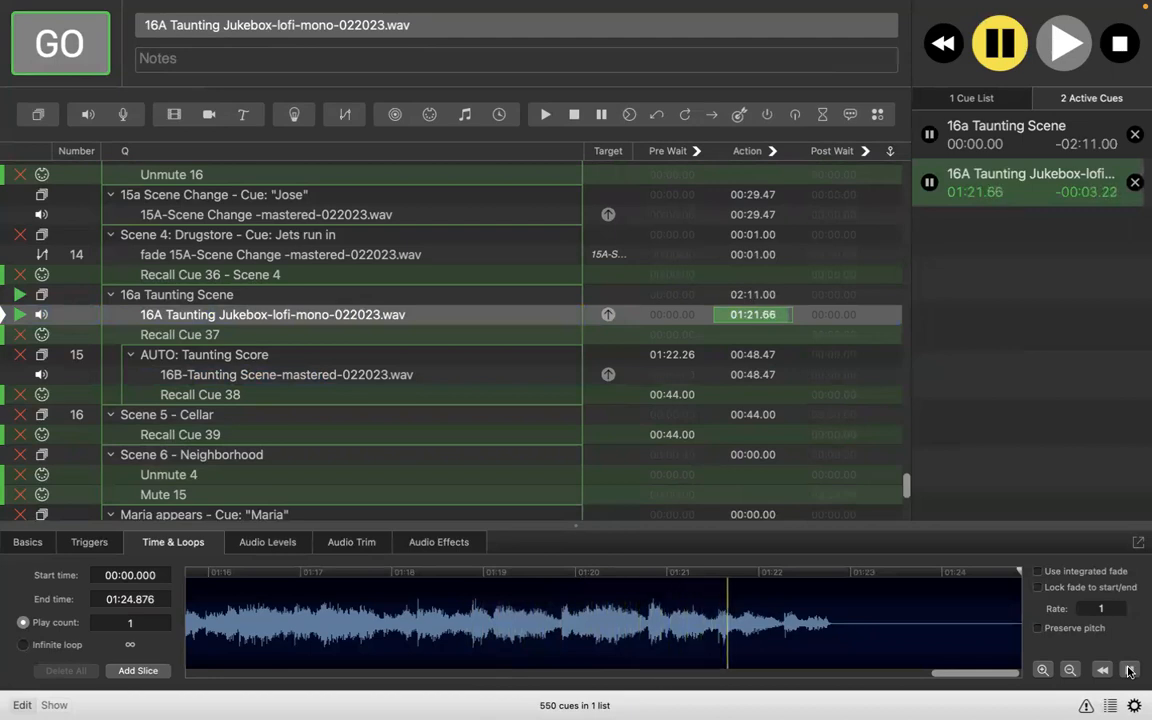
pyautogui.click(1129, 672)
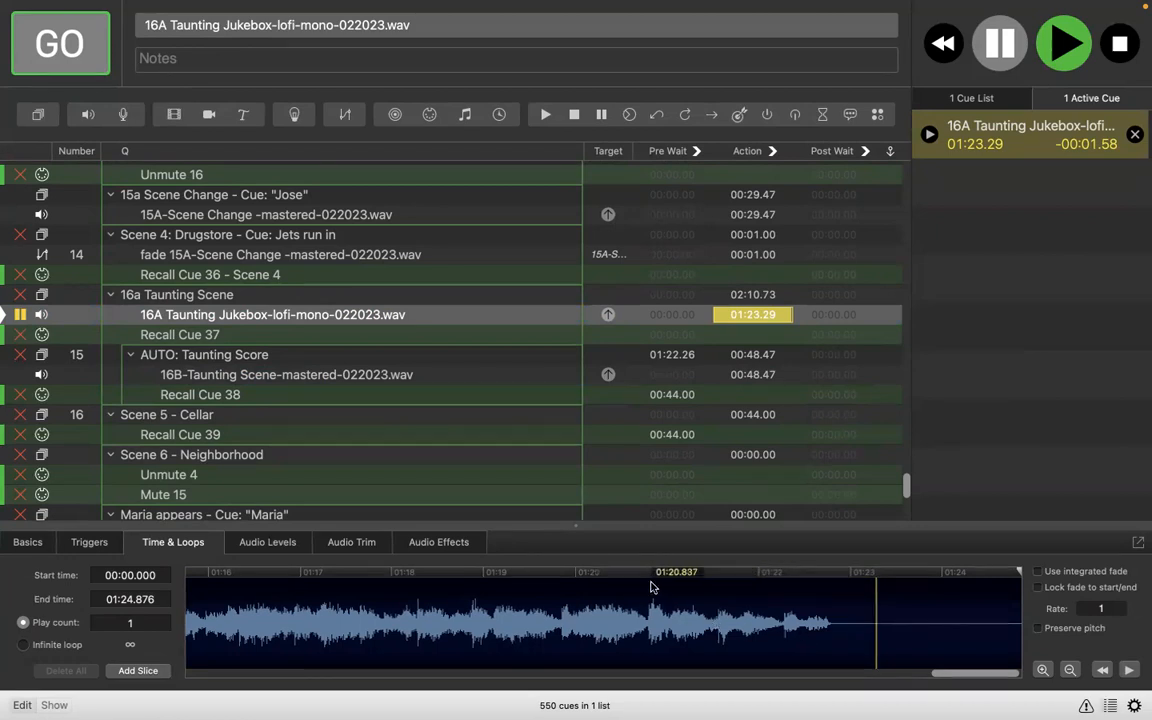
# Place the 16A playhead at about 01:22.25 and check it against the pre-wait of the AUTO: Taunting Score group
pyautogui.click(783, 630)
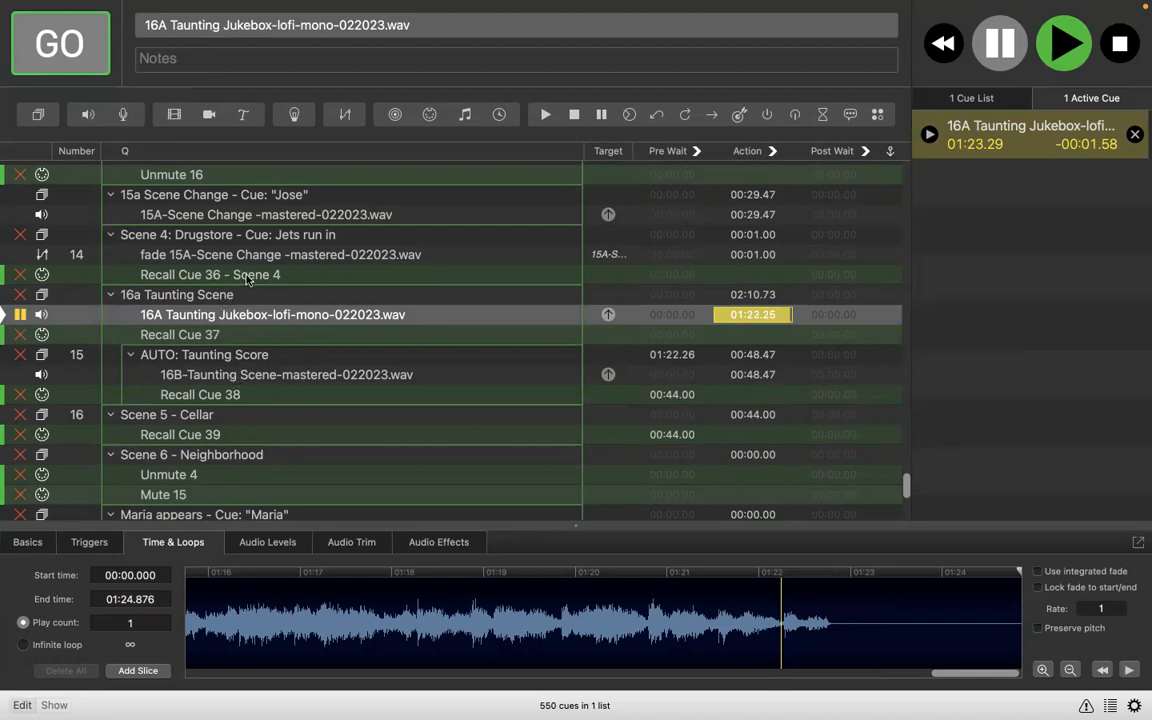
pyautogui.click(245, 378)
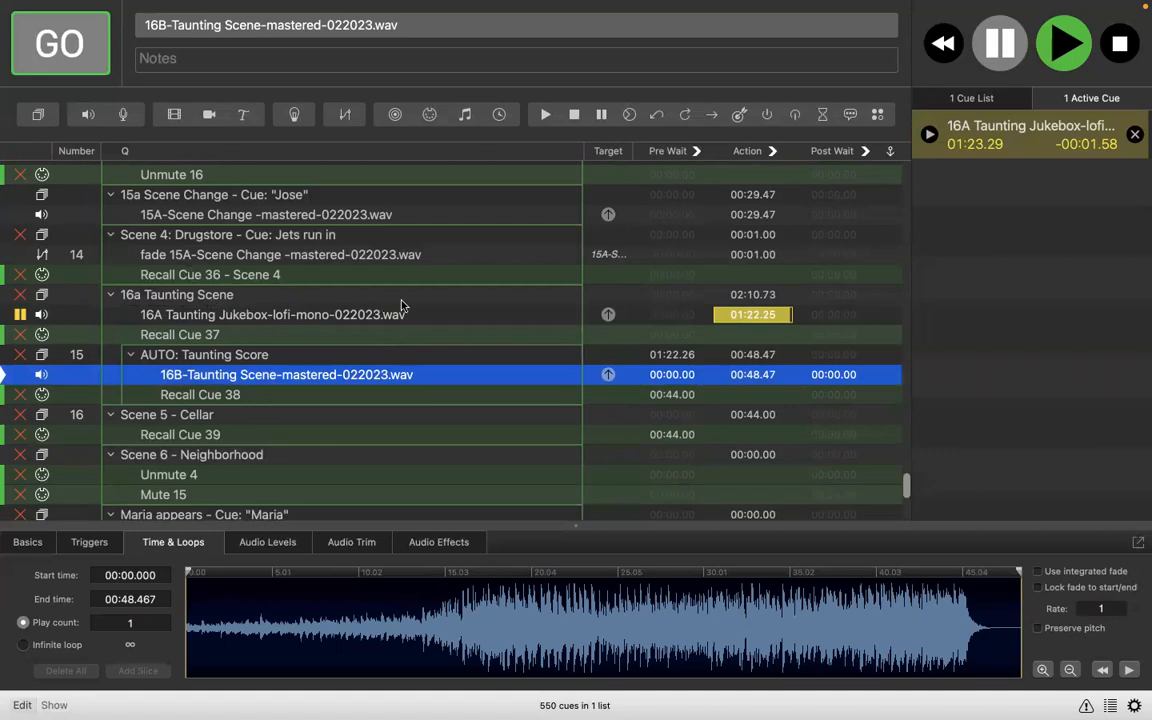
pyautogui.click(437, 357)
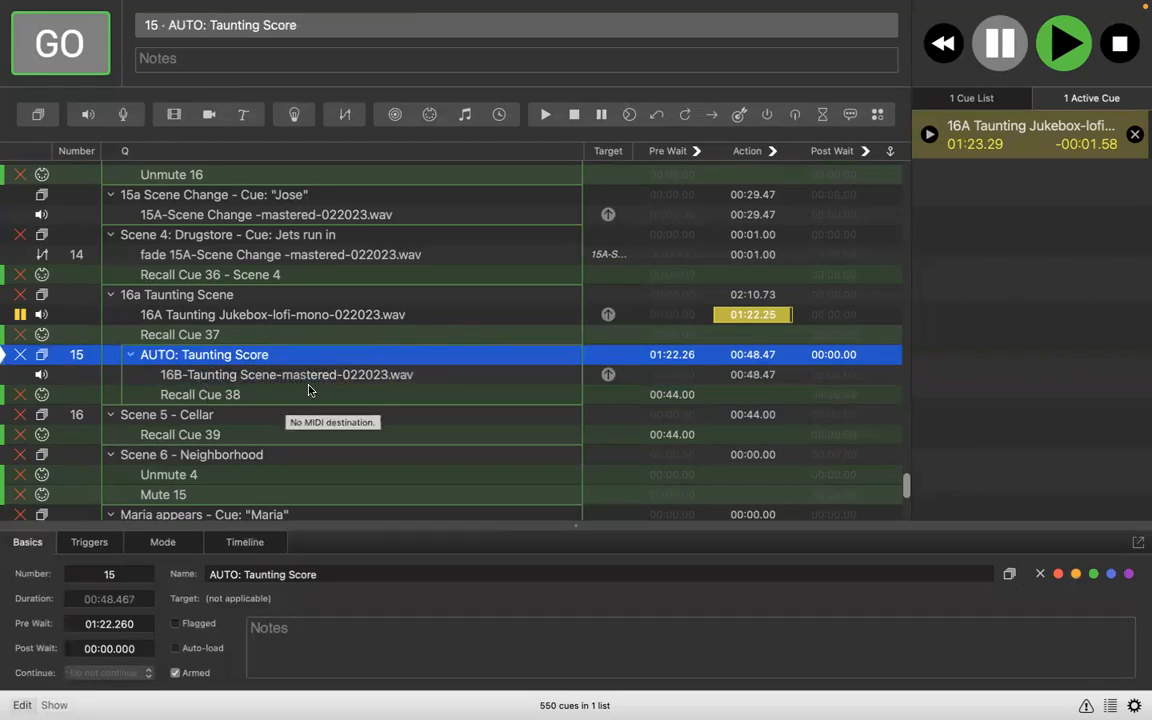
# Review the 16B-Taunting Scene audio and Recall Cue 38 inside the AUTO: Taunting Score group, and revisit the group's pre-wait and the 16A audio
pyautogui.click(306, 382)
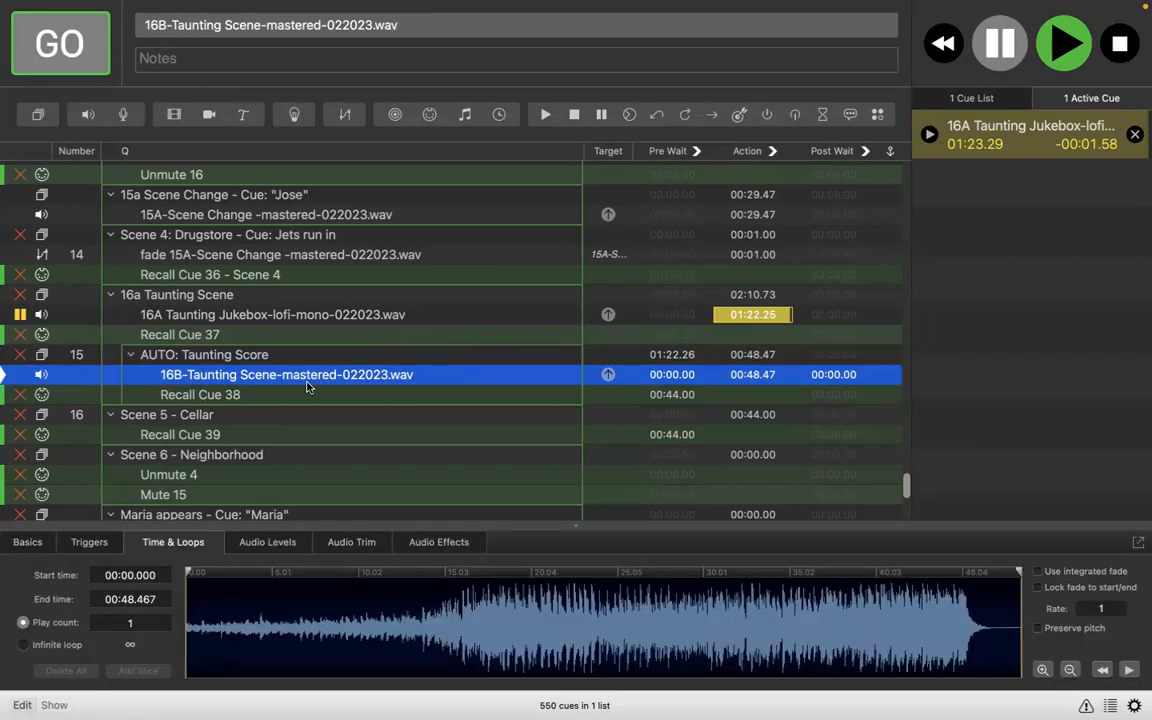
pyautogui.click(237, 396)
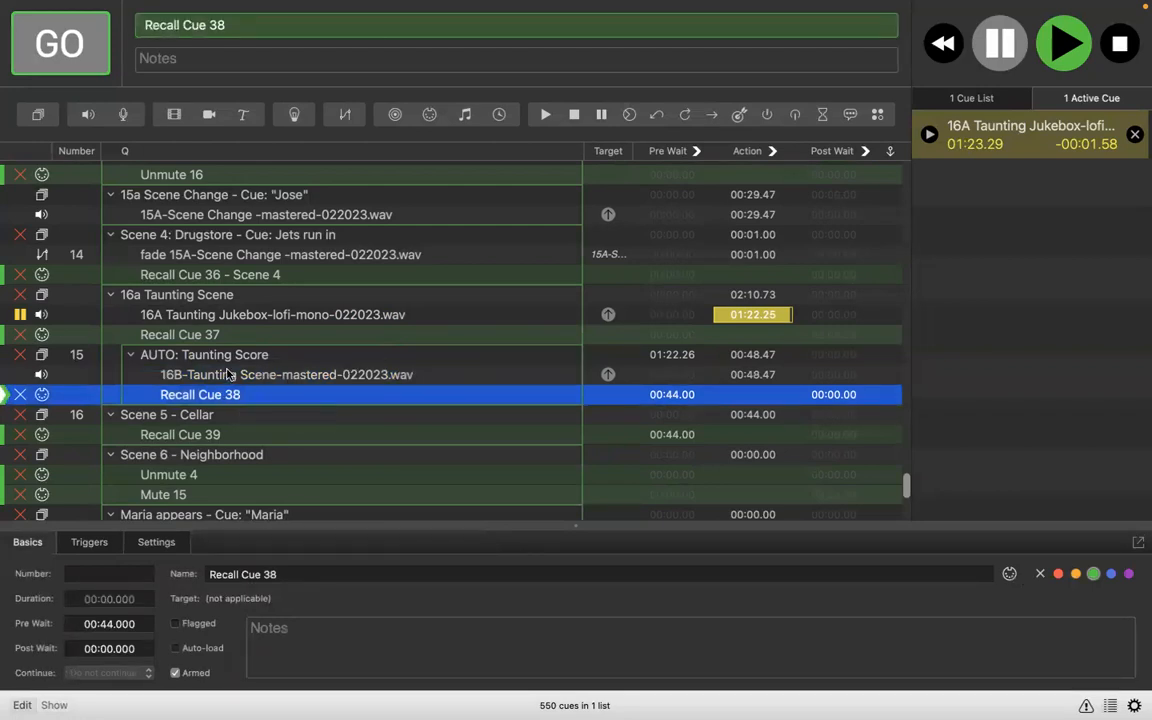
pyautogui.click(249, 358)
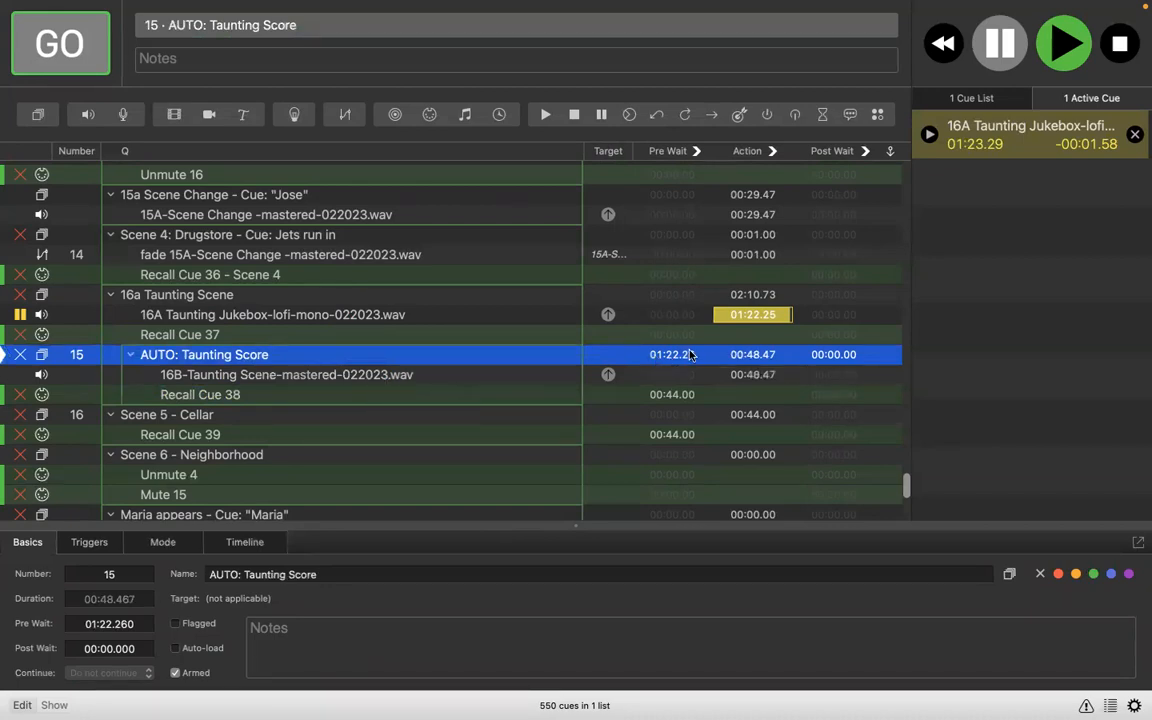
pyautogui.click(448, 315)
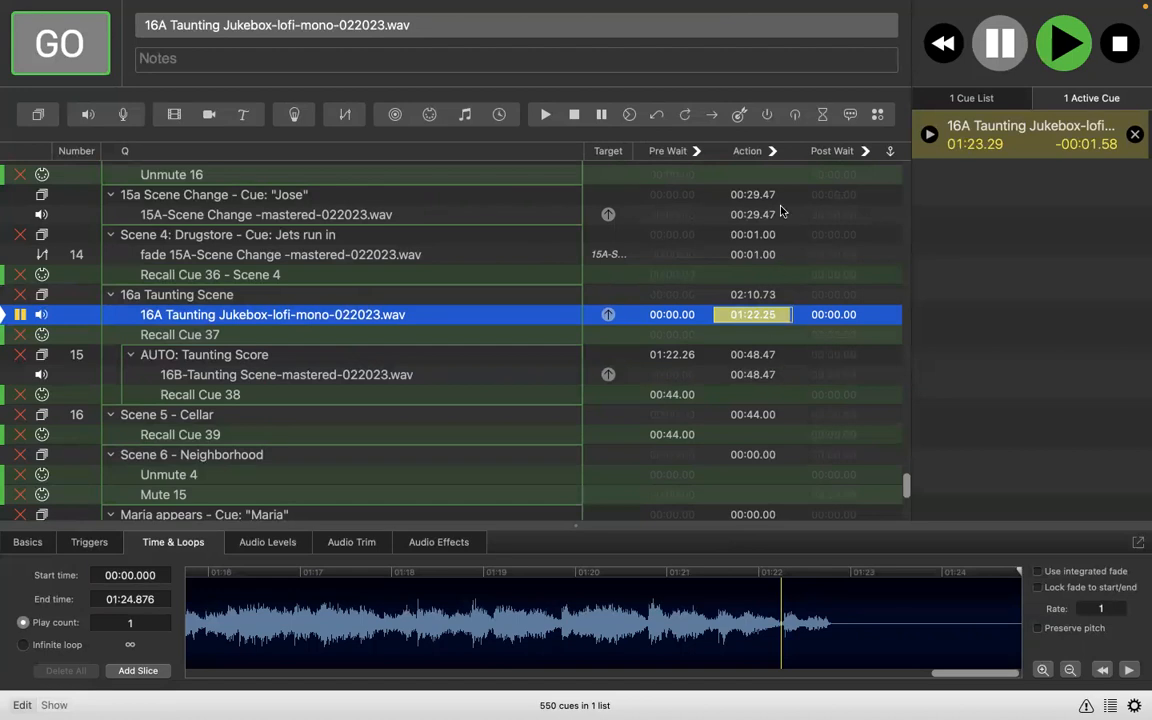
pyautogui.moveTo(580, 3)
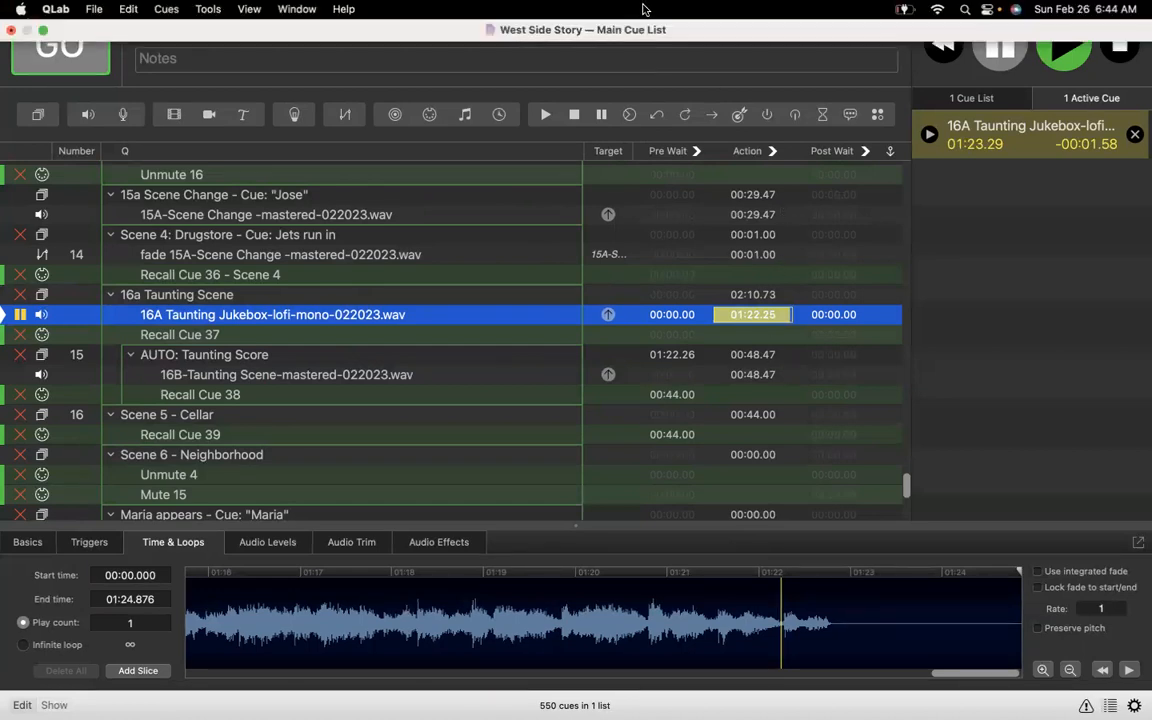